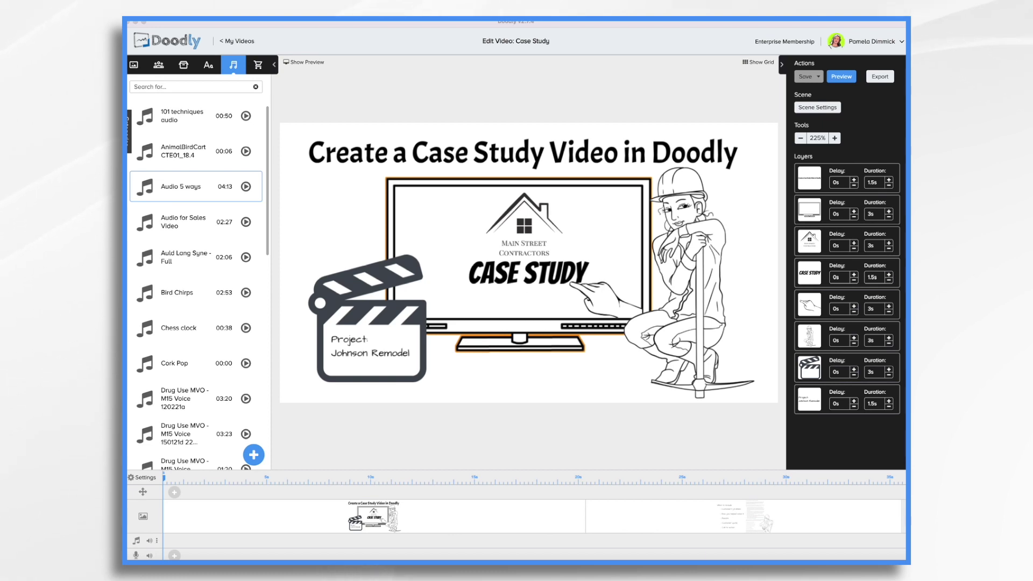
- Open the second scene, the What to Include checklist with five ticked items
left_click(678, 527)
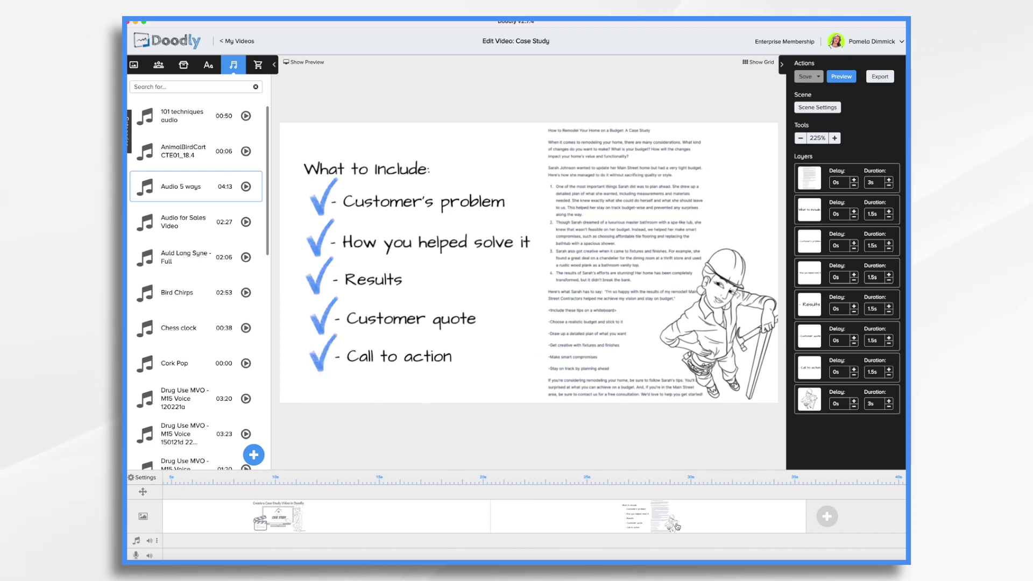
- Select the article text image, then add a new blank scene to the timeline
left_click(635, 174)
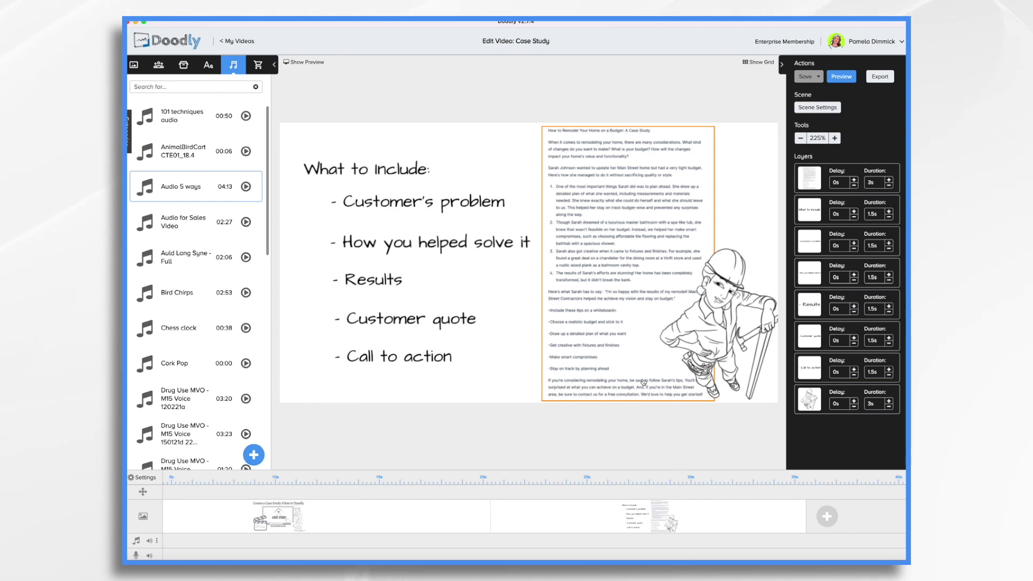
left_click(826, 517)
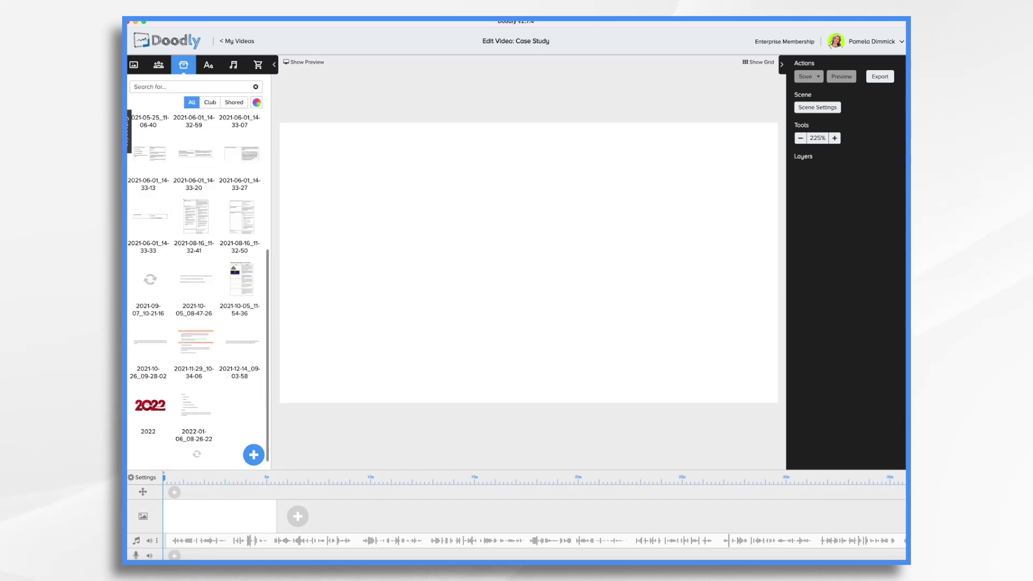
- Place the Main Street Contractors logo from a 'main' props search and shrink it
scroll(196, 280, "down", 5)
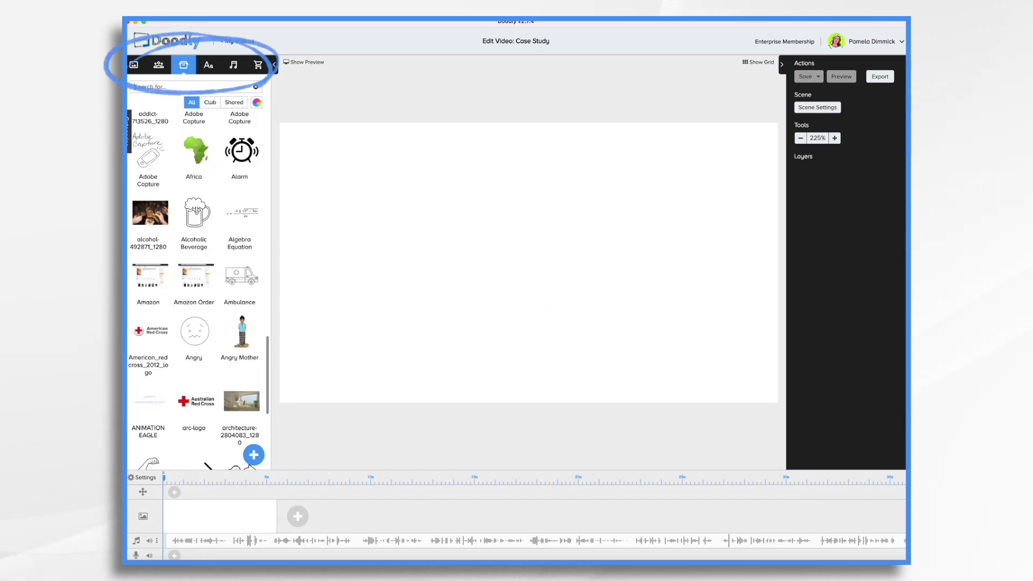
type("main")
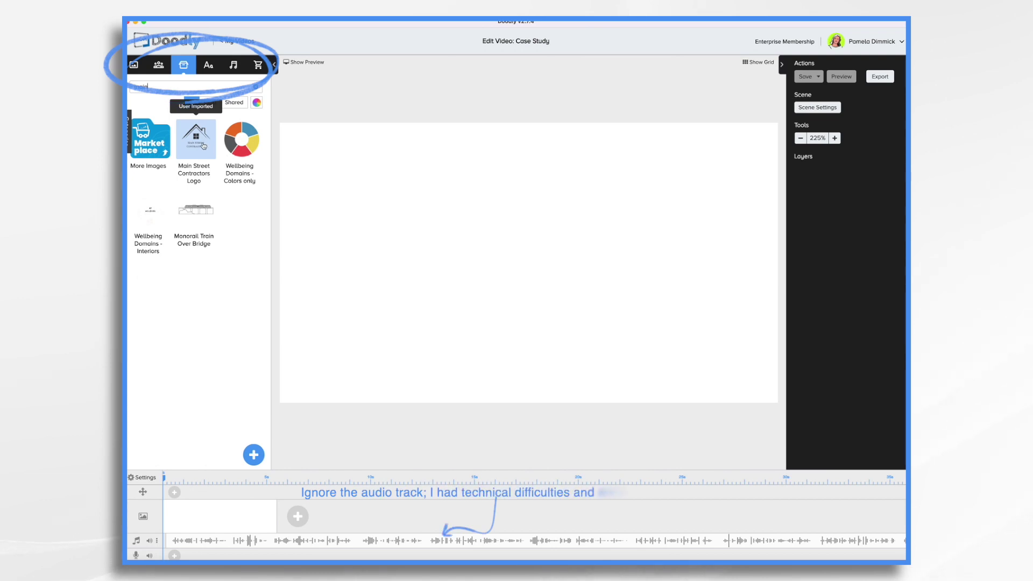
left_click_drag(204, 145, 405, 189)
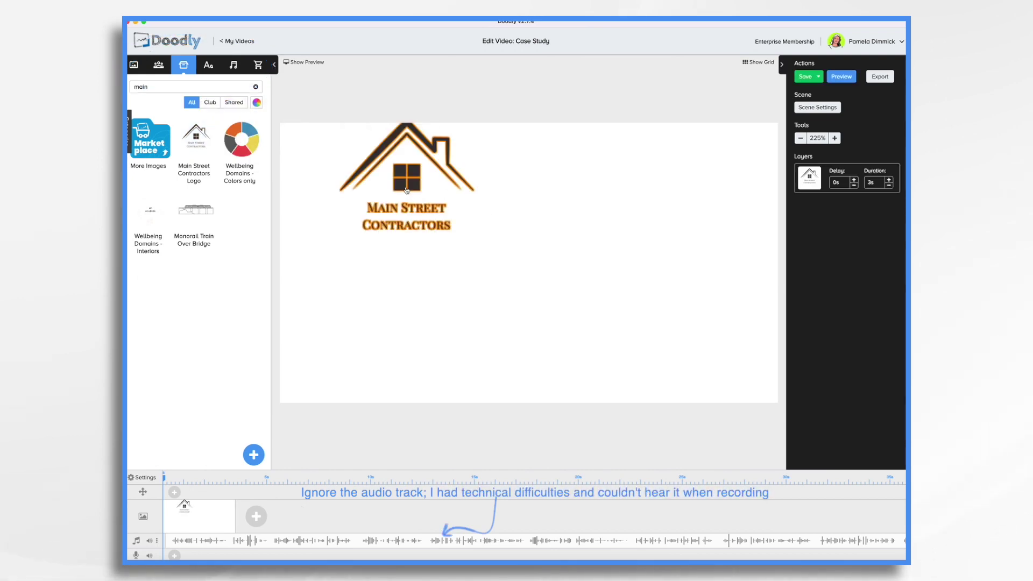
left_click_drag(451, 305, 415, 268)
- Add the Luciana Construction Worker character from a 'cons' search, enlarged, on the right
left_click(158, 64)
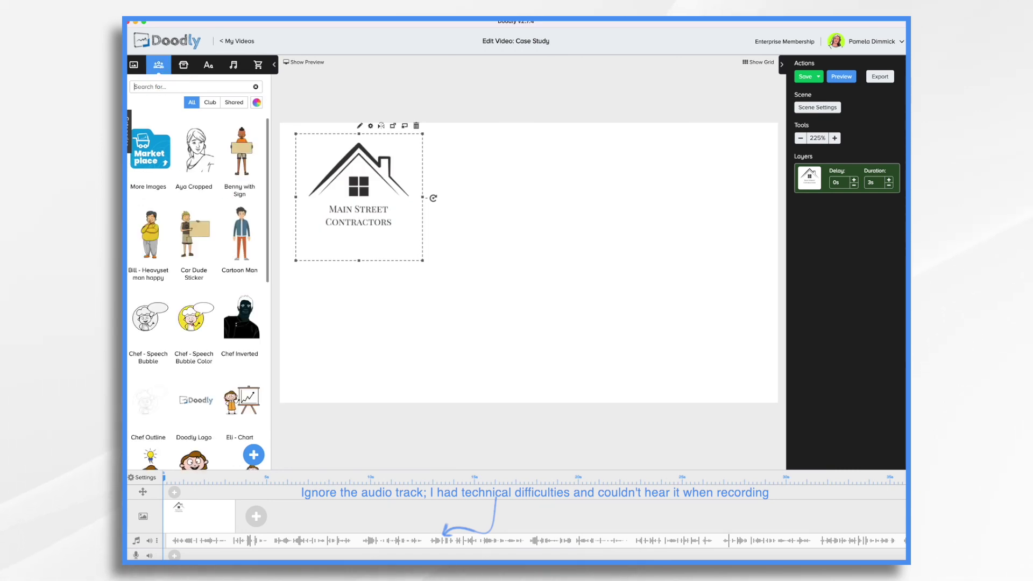
type("cons")
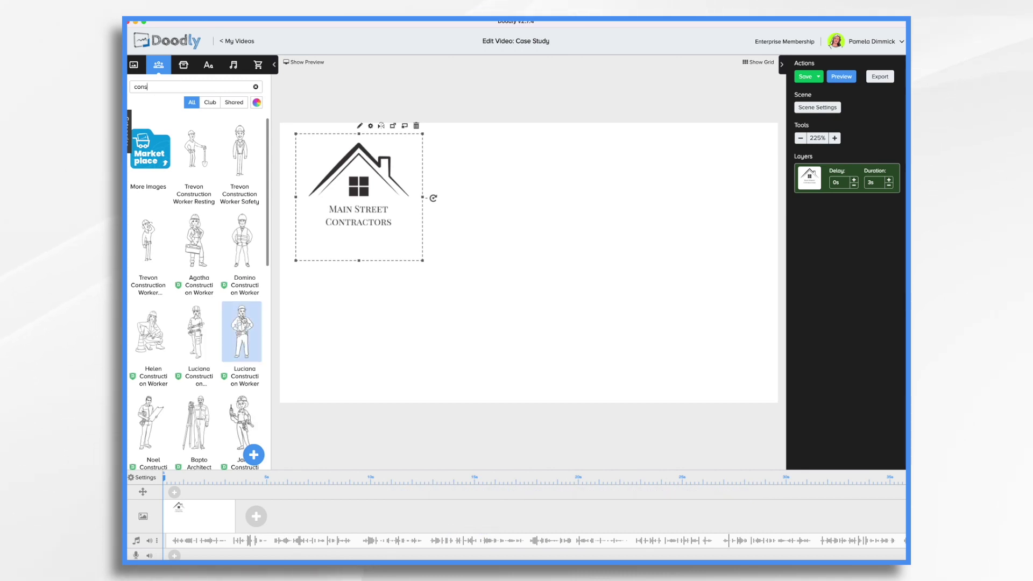
scroll(237, 328, "down", 8)
scroll(228, 317, "down", 10)
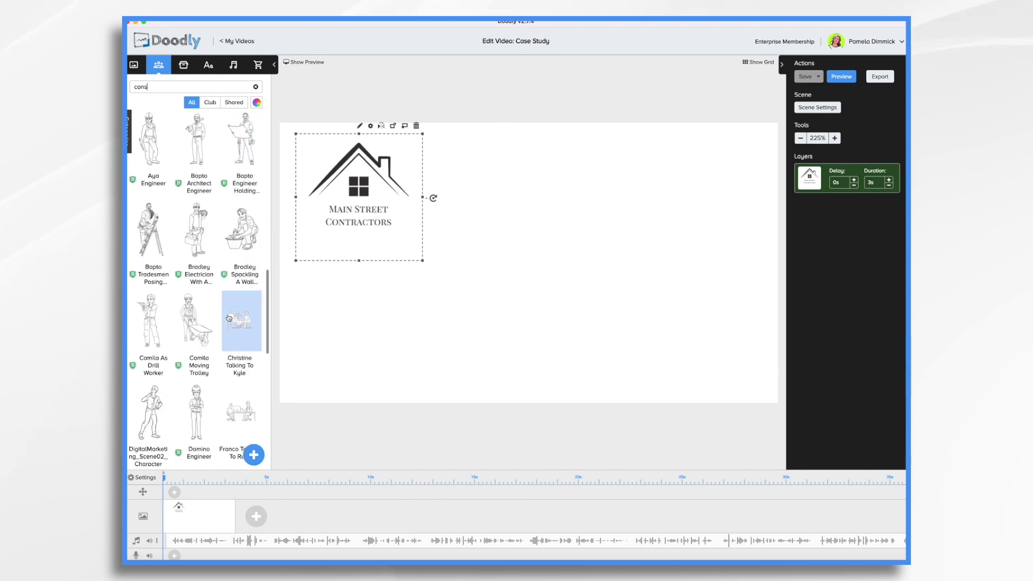
scroll(229, 317, "down", 10)
left_click_drag(199, 263, 666, 276)
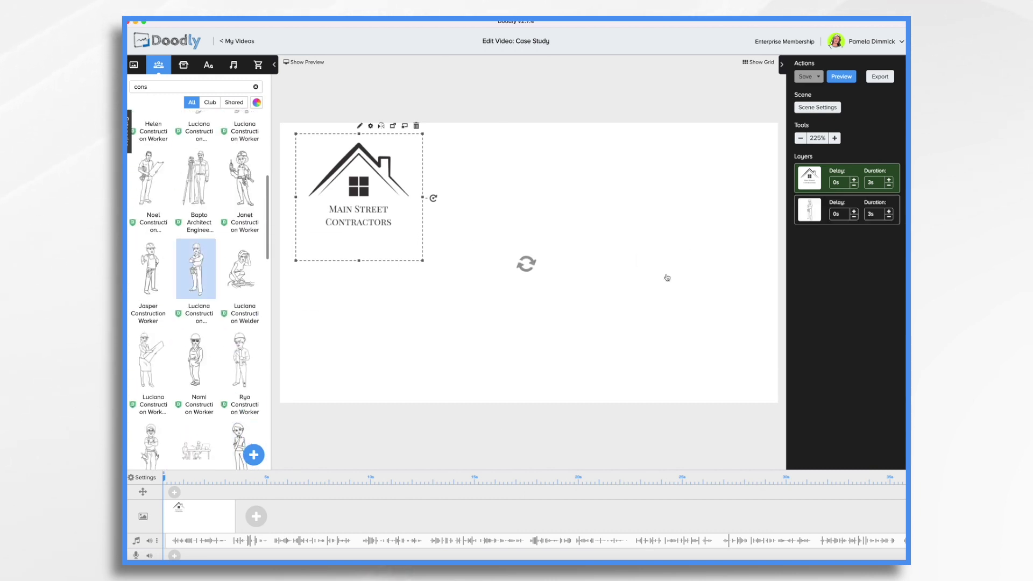
left_click_drag(699, 237, 711, 202)
left_click_drag(737, 355, 748, 388)
left_click_drag(716, 206, 712, 222)
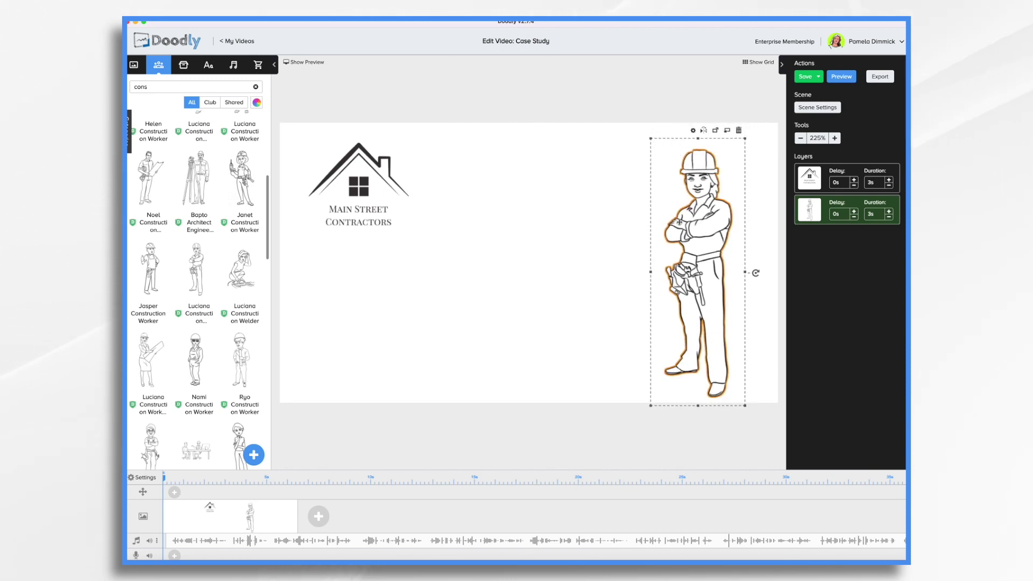
- Add an enlarged Bangers 'CASE STUDY' title beside the logo, tucked into the top-left corner
left_click(208, 64)
left_click_drag(214, 229, 474, 276)
double_click(473, 273)
type("Cash")
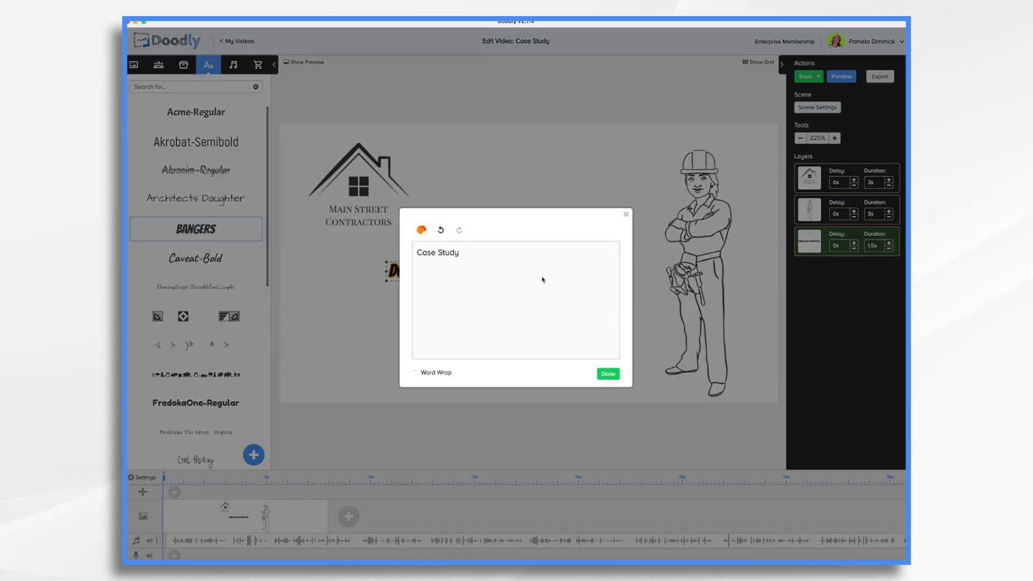
type(" Study")
left_click(608, 373)
left_click_drag(514, 282, 660, 314)
left_click_drag(548, 284, 521, 189)
left_click_drag(358, 177, 344, 167)
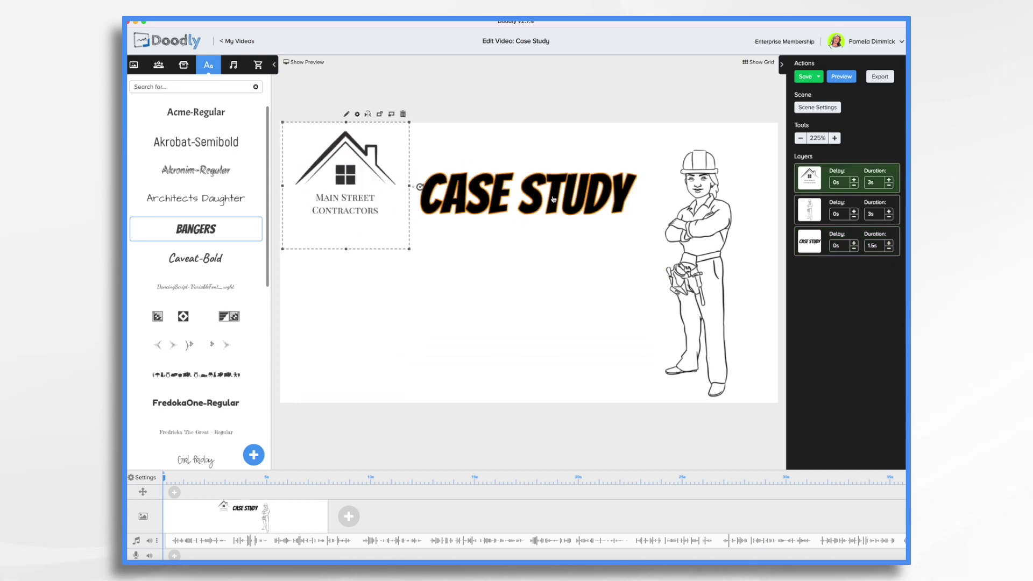
left_click_drag(553, 199, 544, 198)
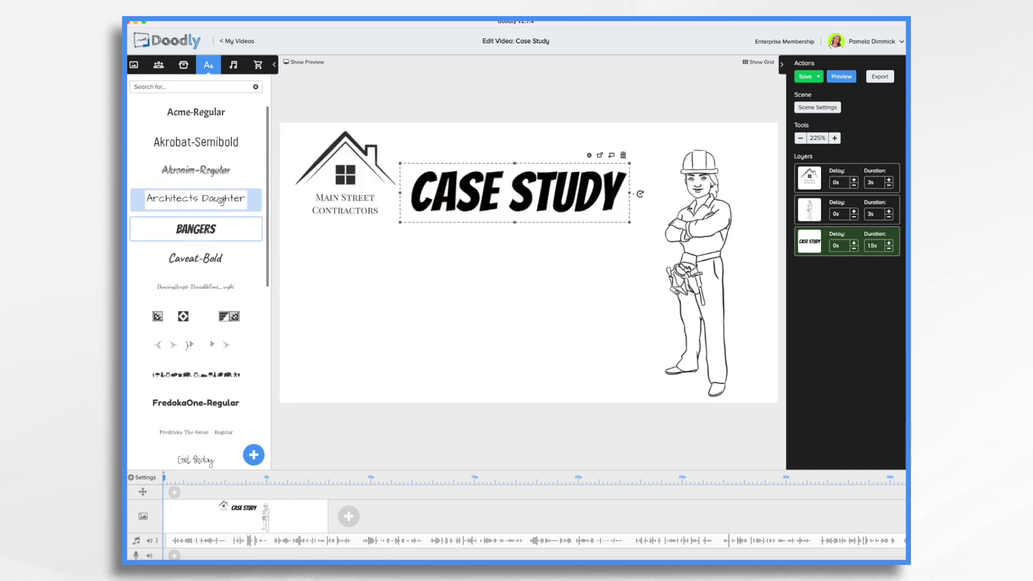
- Add an Akrobat-Semibold text line reading 'Project: Johnson Remodel'
left_click_drag(195, 142, 547, 271)
double_click(524, 273)
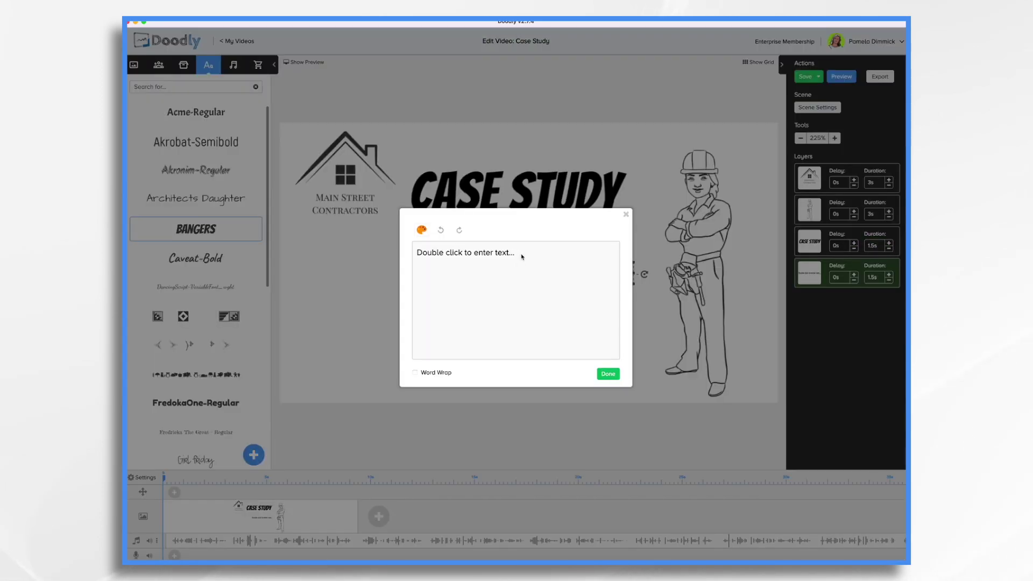
key("super+a")
type("Project: Johnson")
key("BackSpace")
key("BackSpace")
type("nson Remodel")
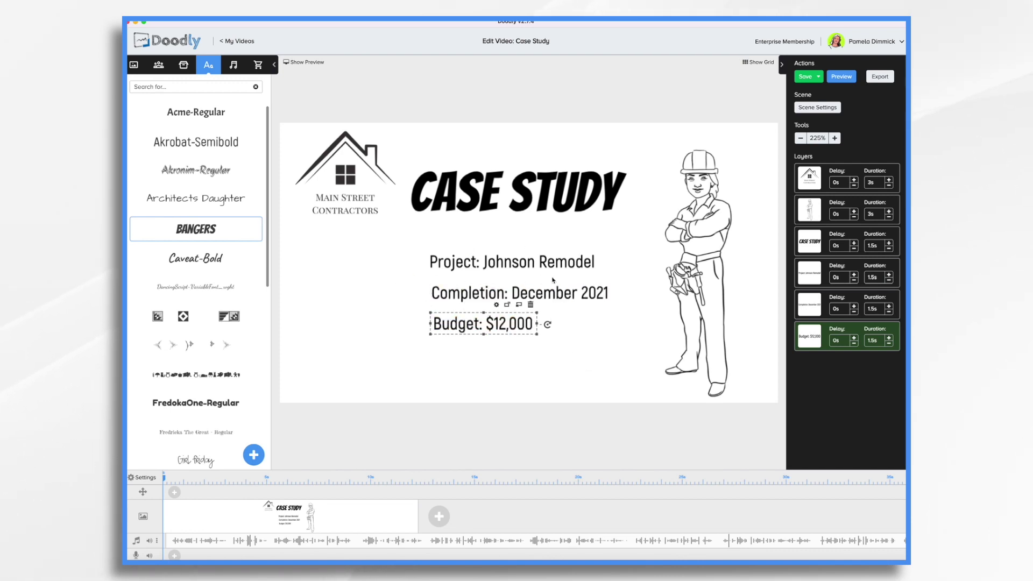
left_click(513, 268)
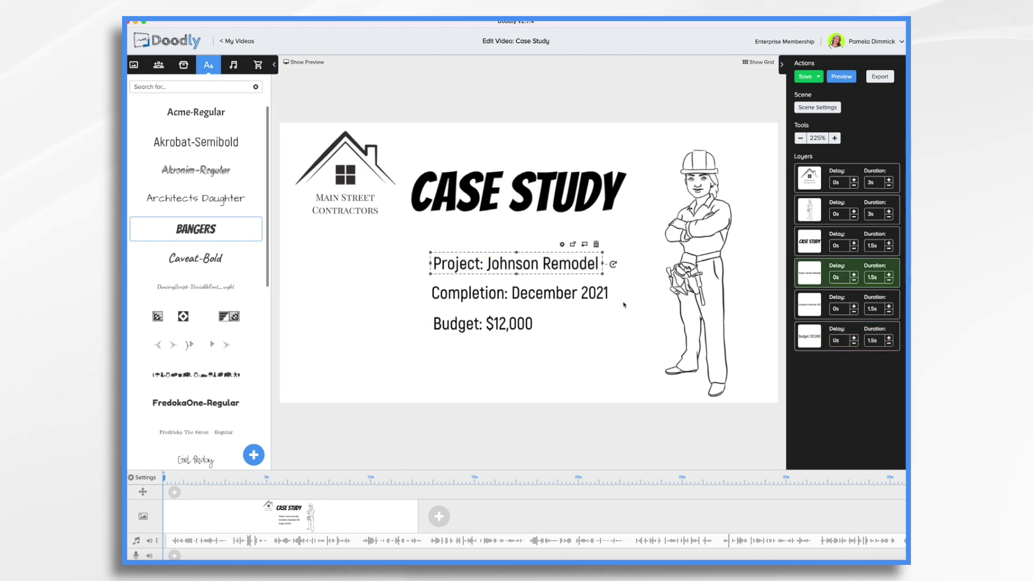
left_click(659, 139)
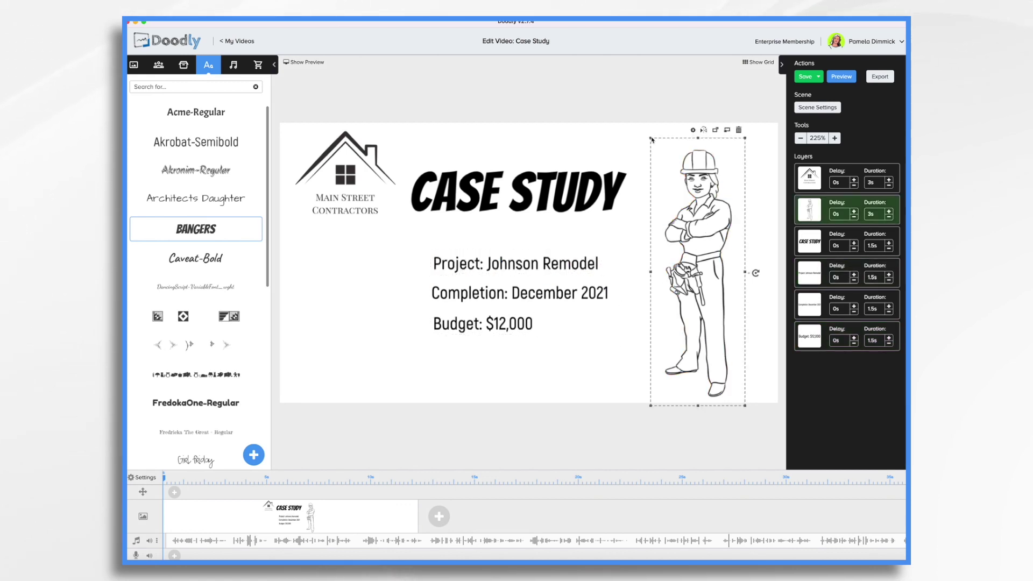
- Enlarge the worker figure and add a Caveat-Bold '?' text object
left_click_drag(650, 139, 636, 111)
left_click_drag(195, 258, 624, 294)
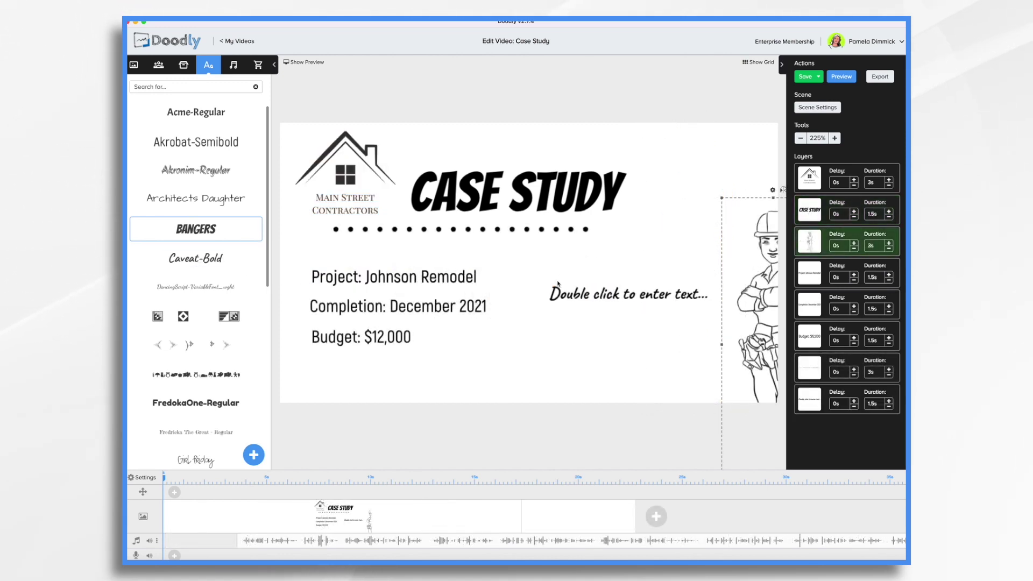
double_click(559, 291)
key("super+a")
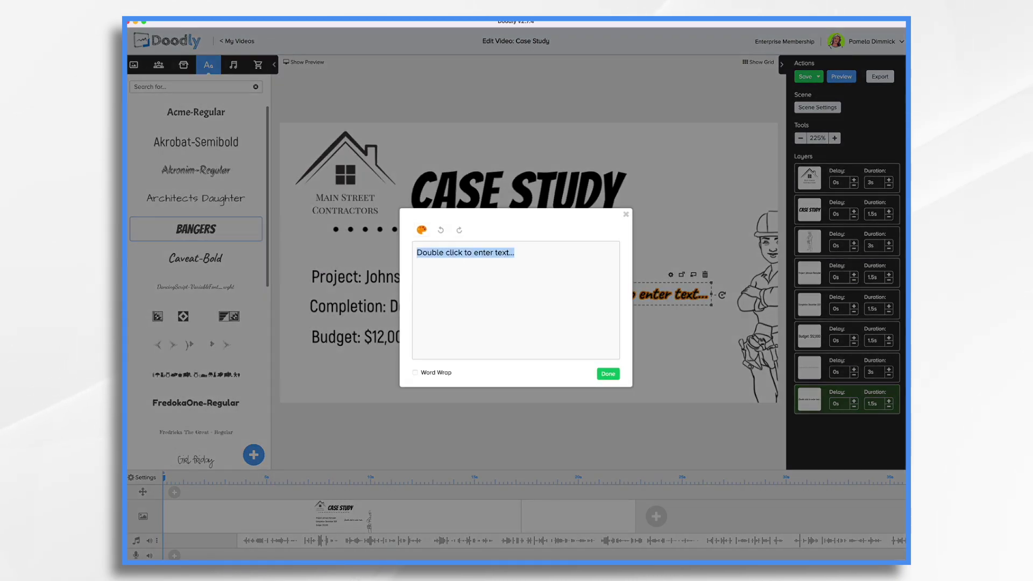
type("?")
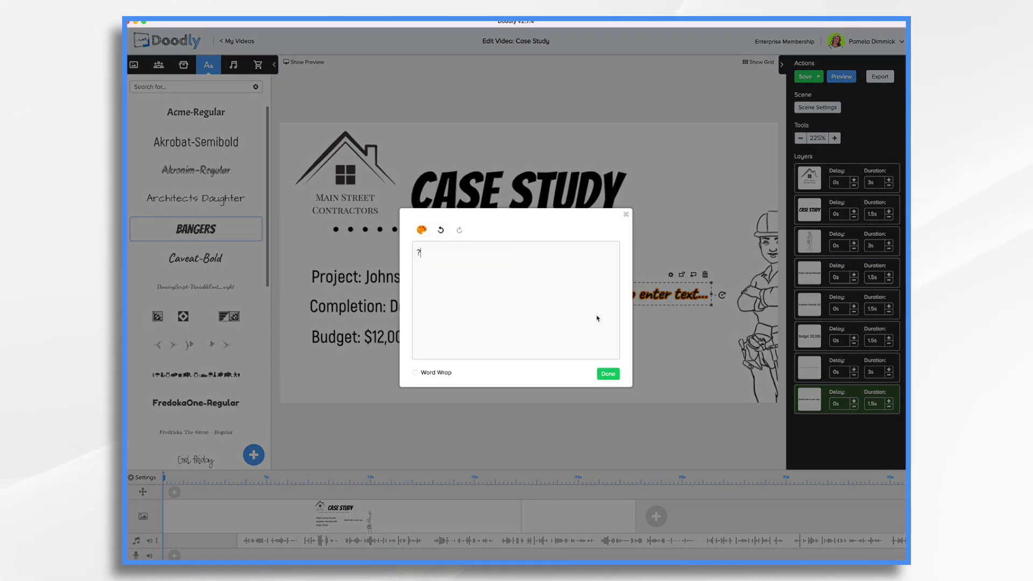
left_click(611, 375)
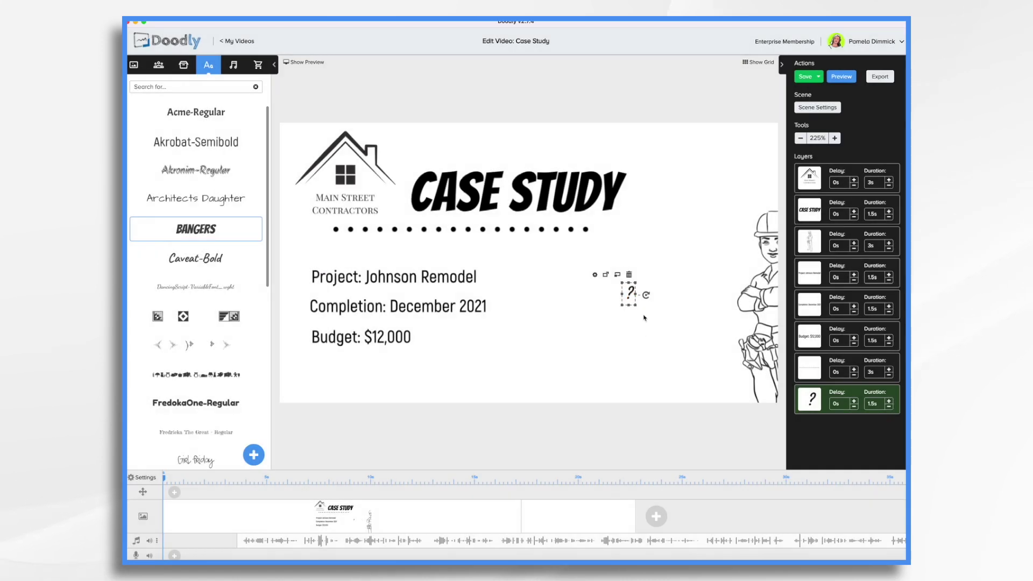
- Make the question mark larger and position it up and to the right
left_click_drag(711, 305, 701, 414)
left_click_drag(667, 344, 699, 242)
left_click_drag(737, 315, 739, 350)
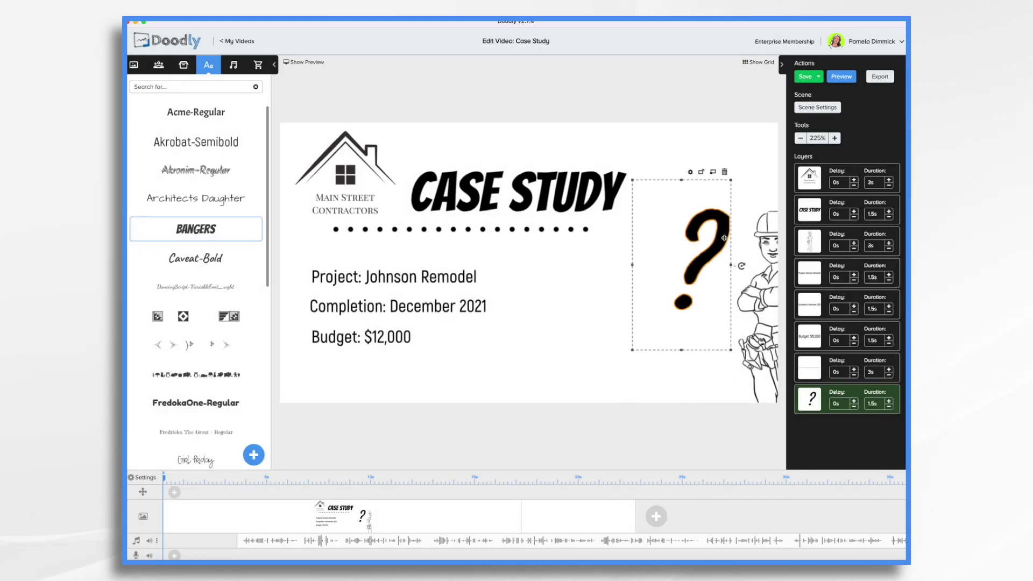
double_click(714, 275)
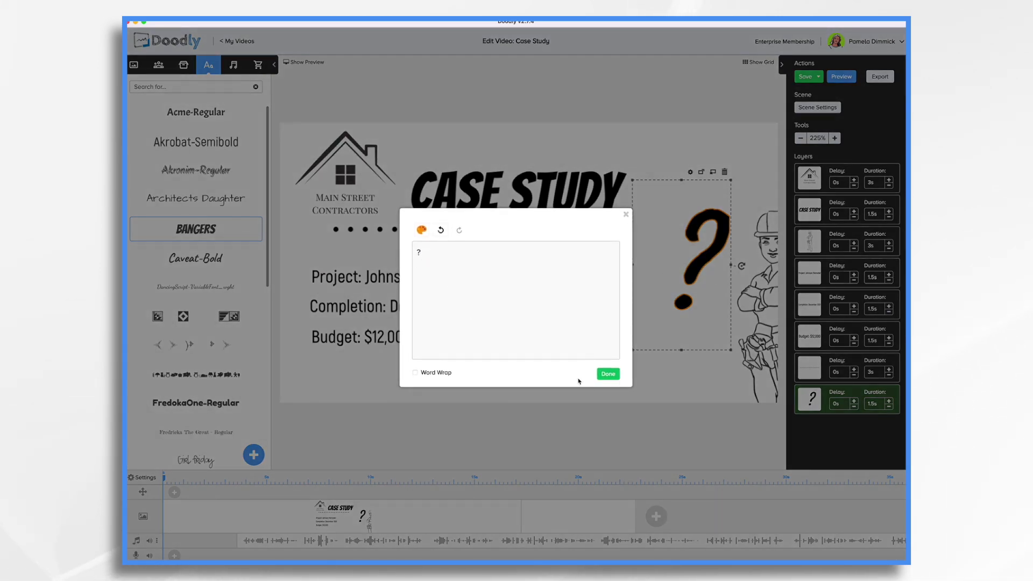
left_click(608, 375)
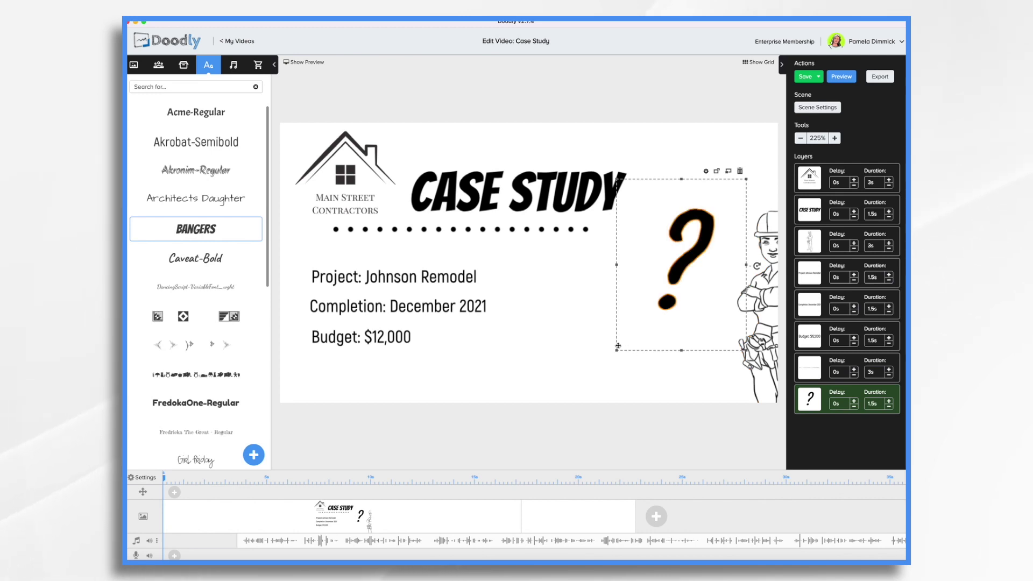
left_click_drag(617, 351, 537, 456)
left_click_drag(637, 333, 686, 267)
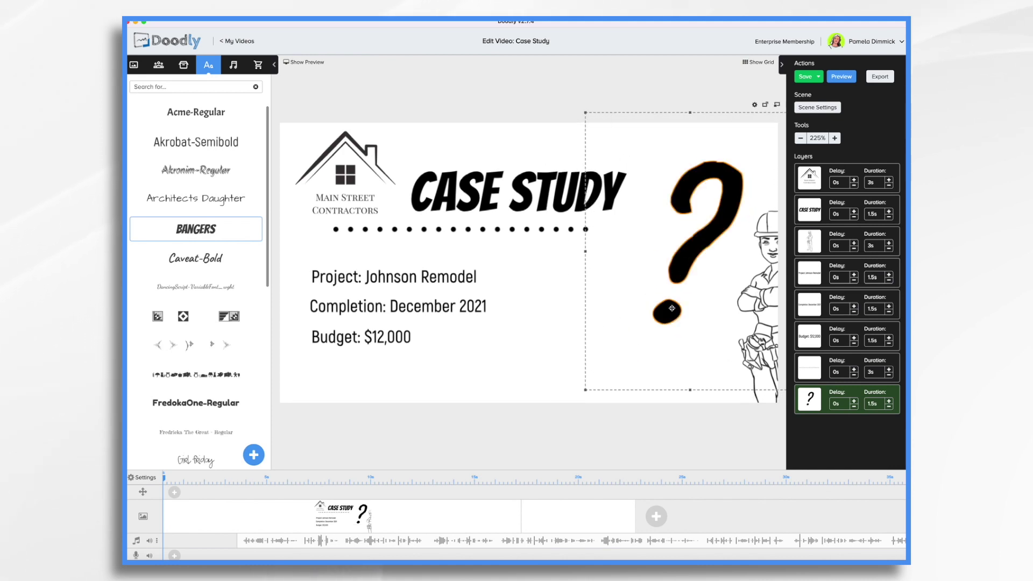
left_click_drag(703, 240, 710, 243)
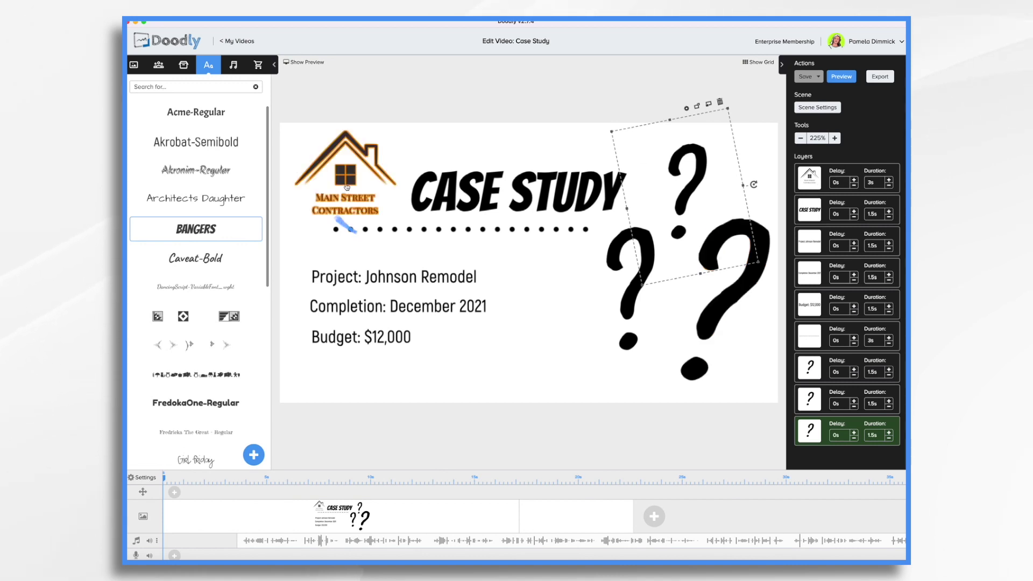
- Switch the logo's reveal mode to Fade and cut its layer duration to 1.5s
double_click(827, 182)
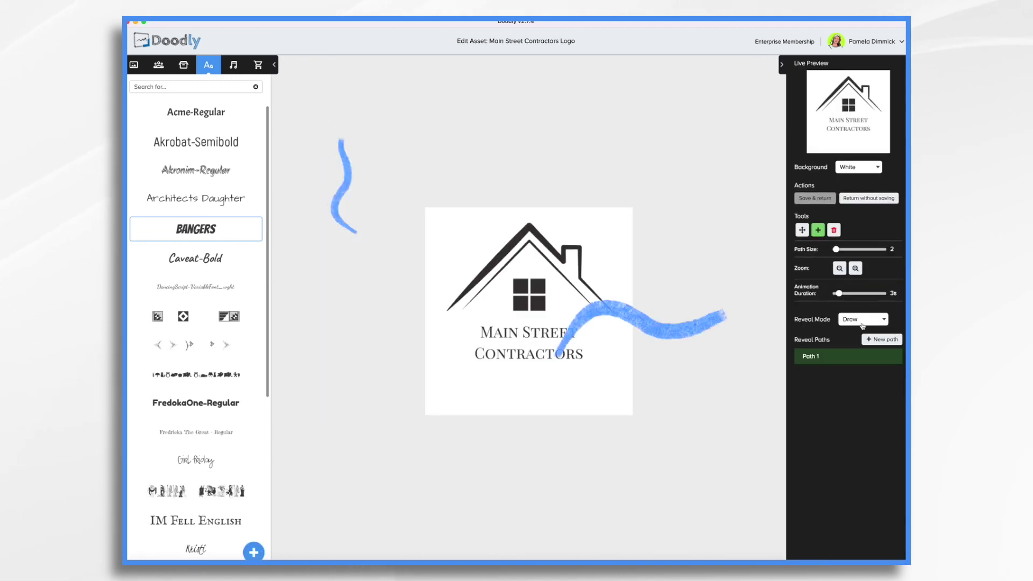
left_click(858, 320)
left_click(852, 334)
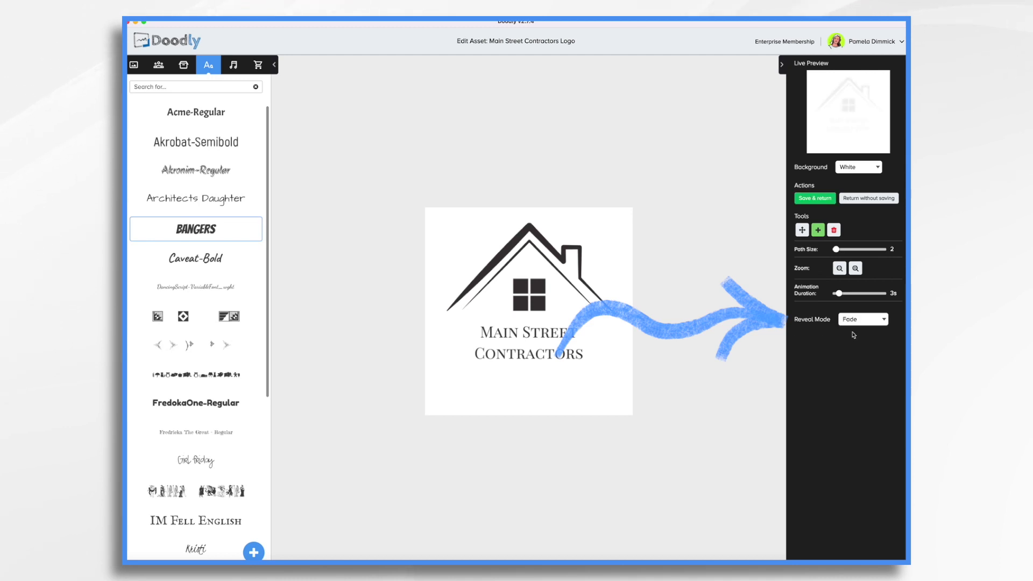
left_click(812, 198)
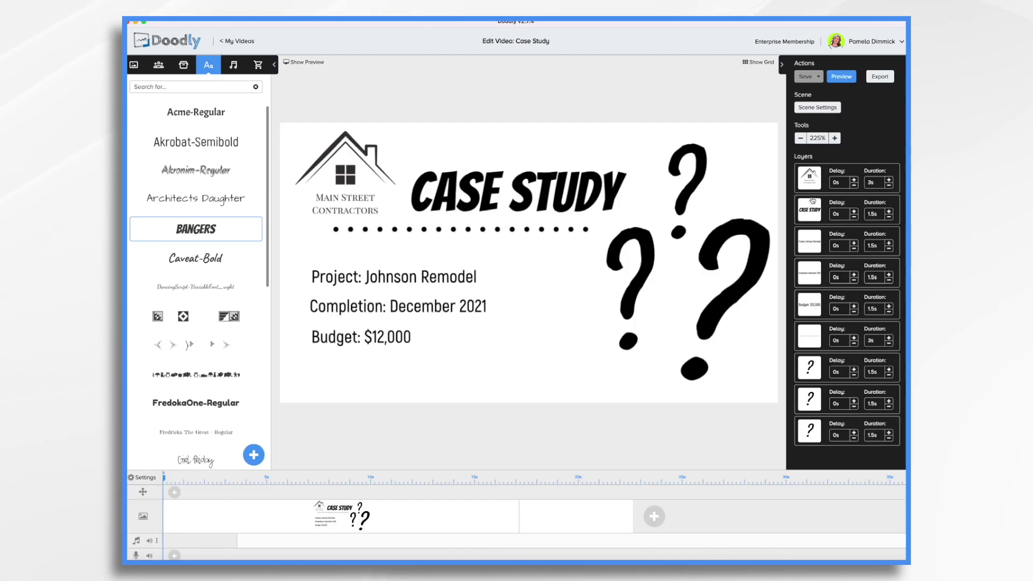
left_click(890, 186)
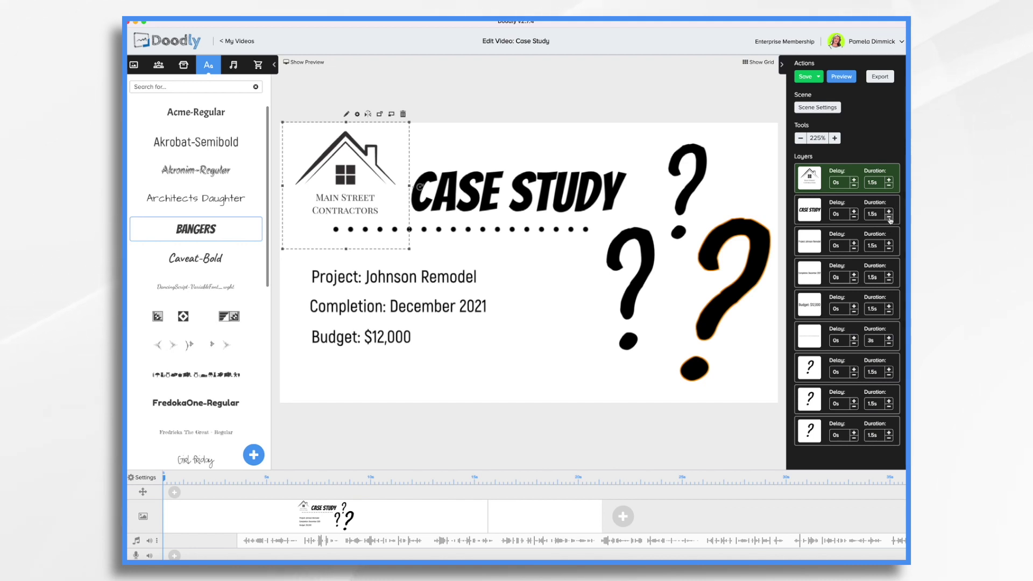
- Shorten the dotted line and question mark layers to 1s and delete the voiceover clip
left_click(889, 345)
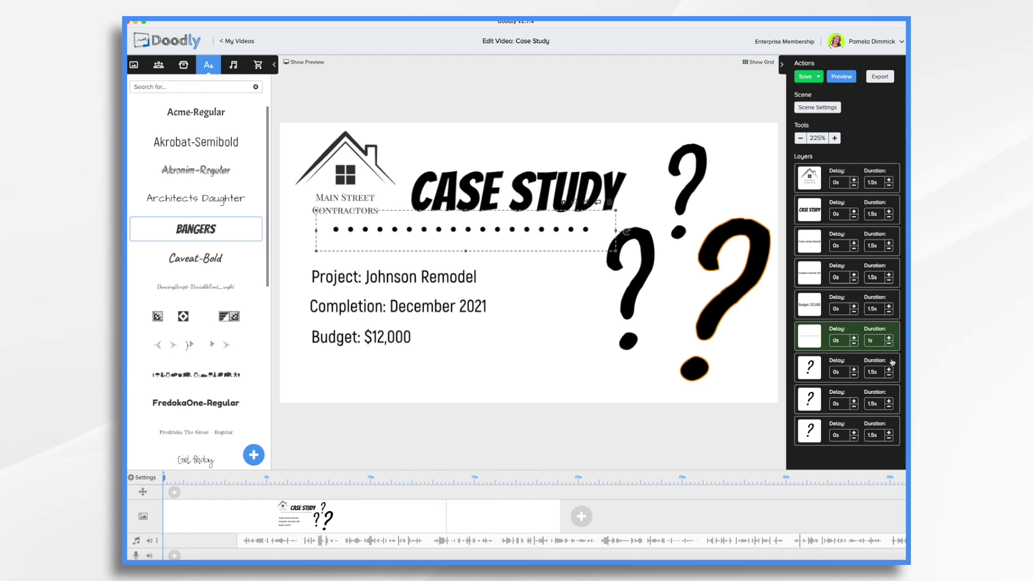
left_click(889, 376)
left_click(889, 407)
left_click(889, 439)
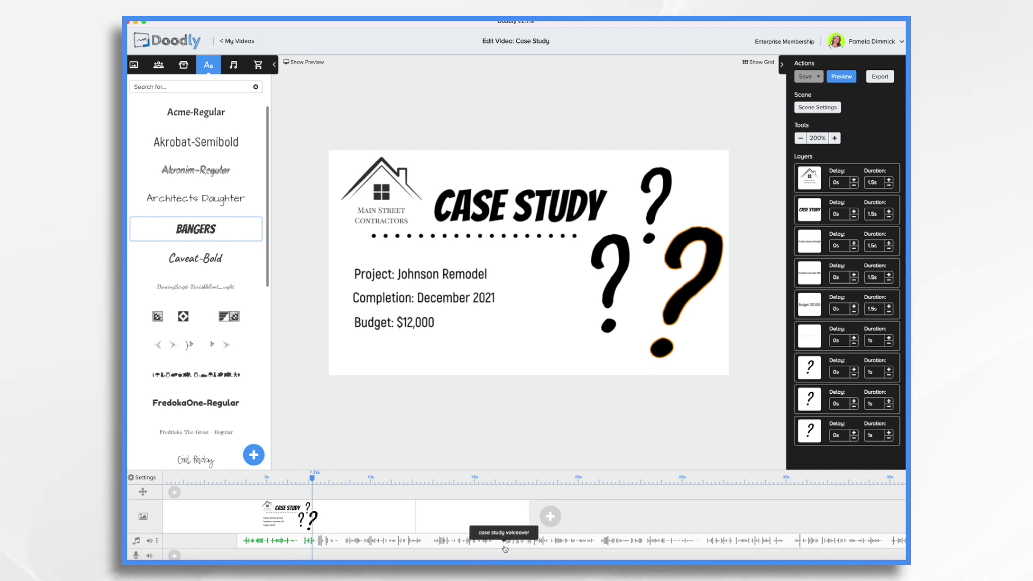
key("Delete")
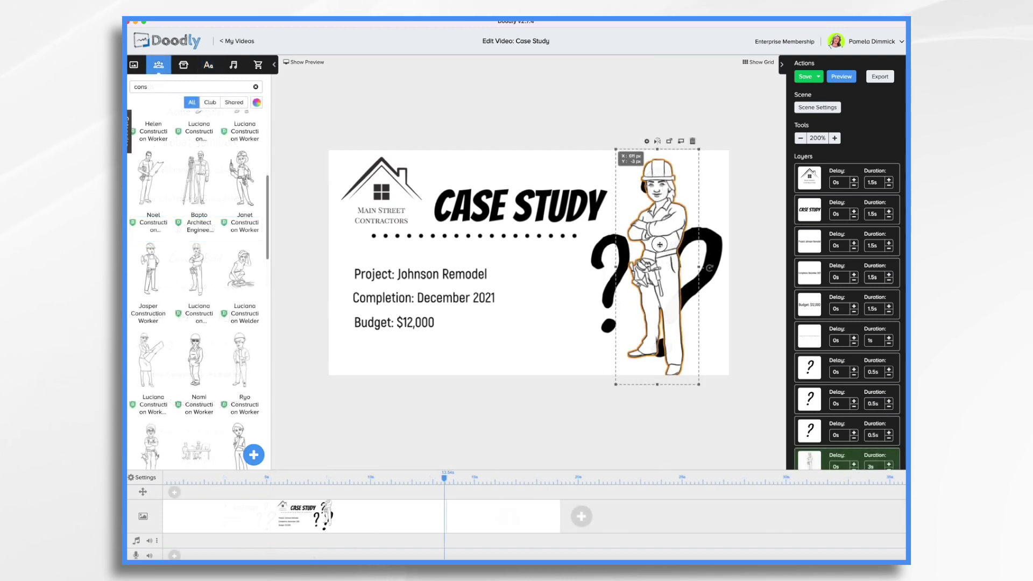
- Nudge the worker left and move the right question mark above its head
left_click_drag(677, 245, 670, 226)
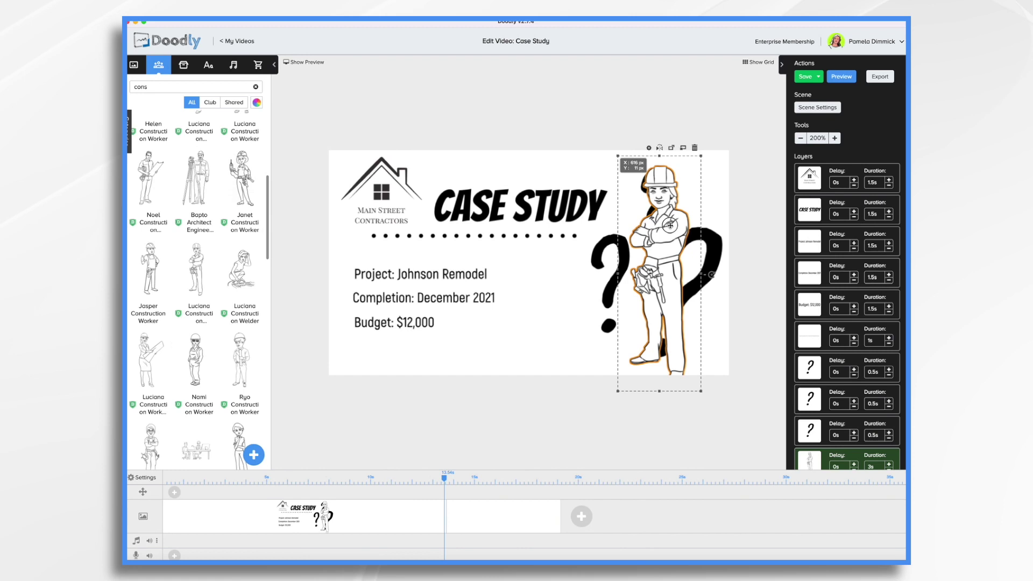
left_click(598, 259)
left_click(598, 258)
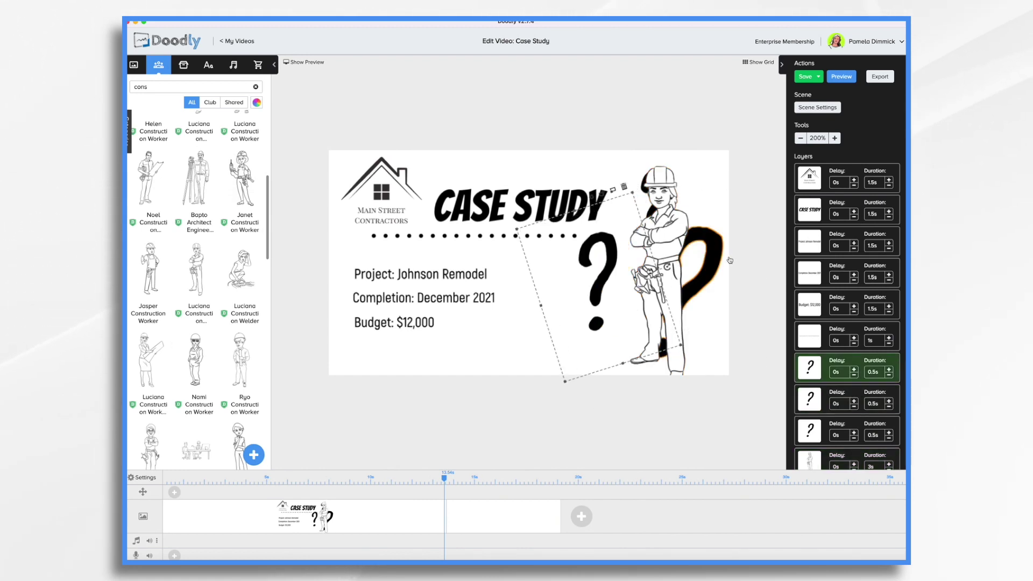
left_click(710, 255)
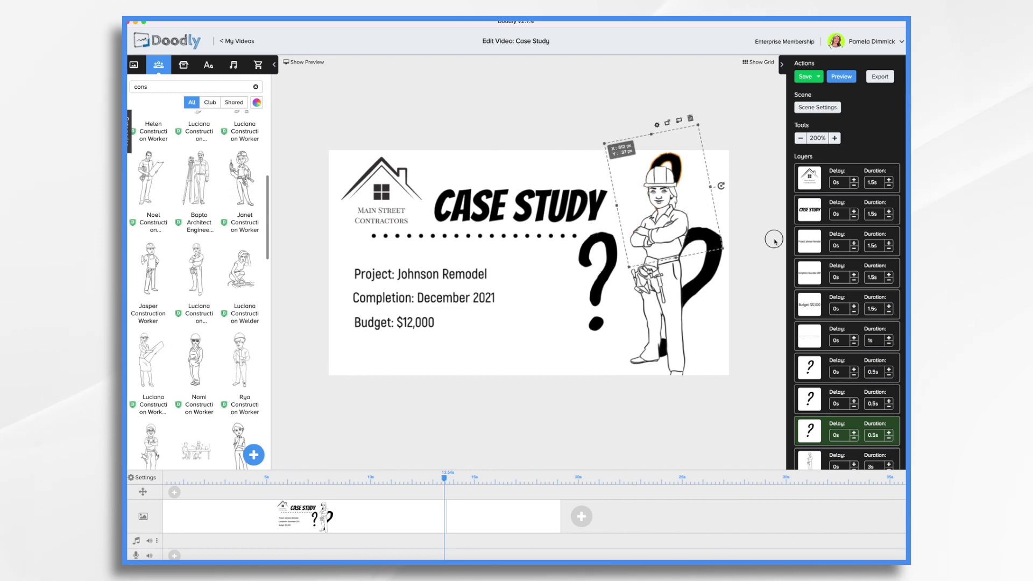
left_click_drag(710, 255, 701, 199)
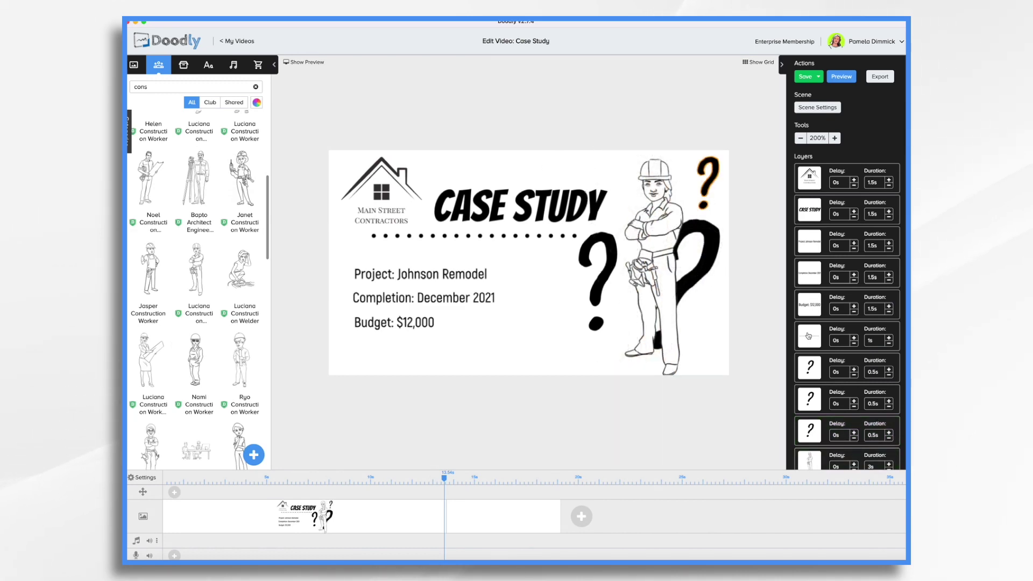
left_click(827, 107)
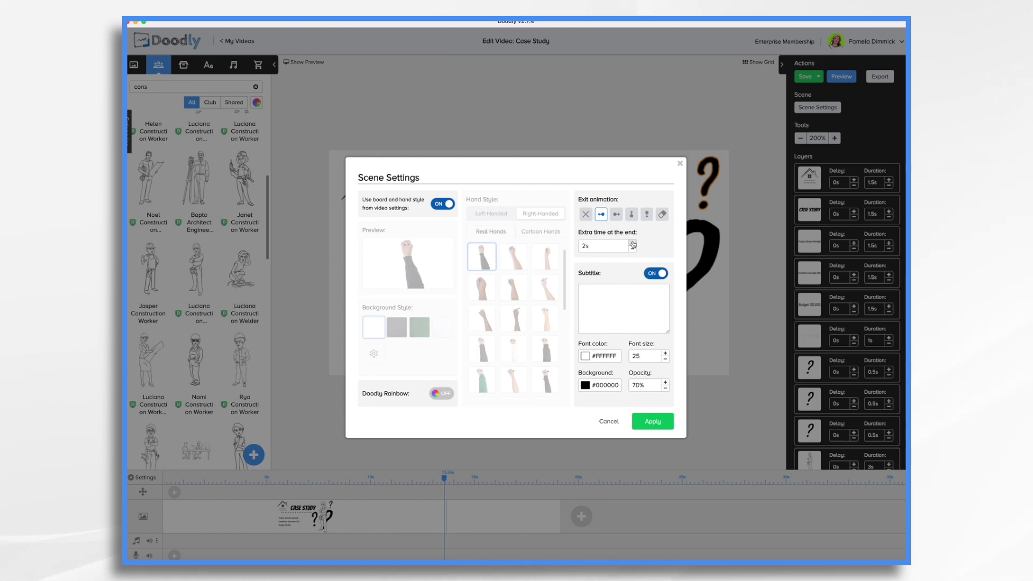
- Apply 2s of extra end time to the scene, then switch to the empty second scene
left_click(652, 421)
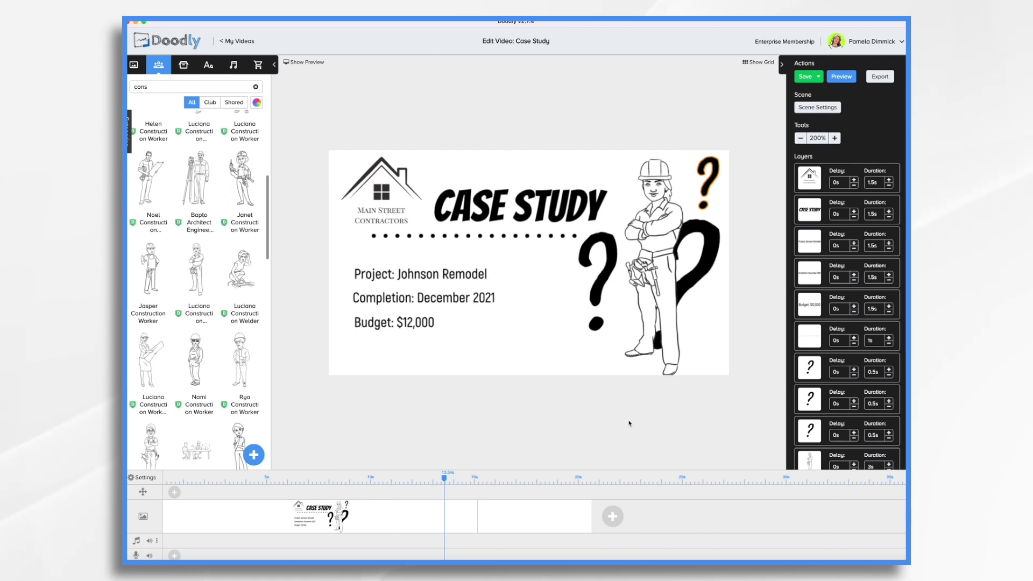
left_click(541, 526)
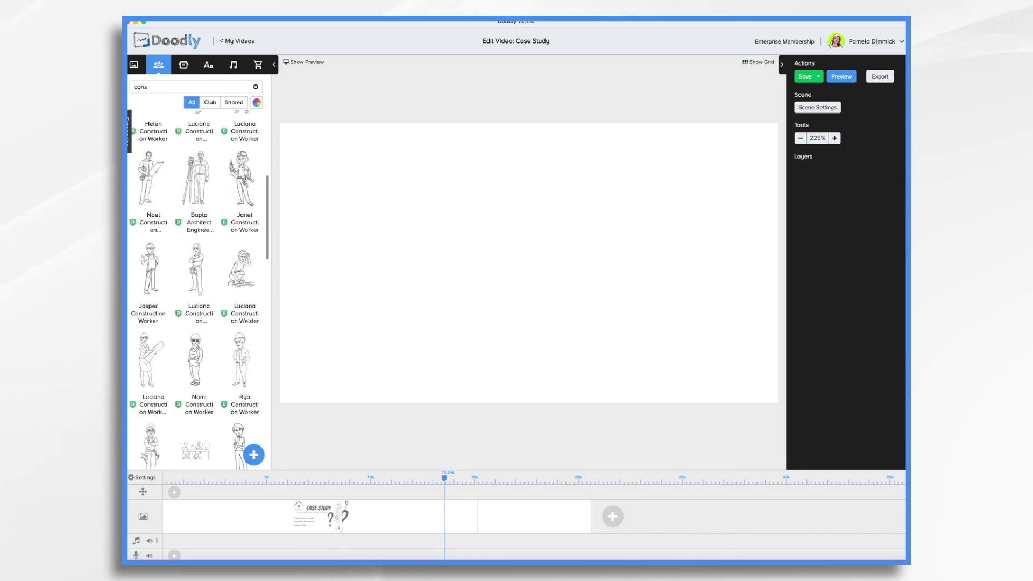
- Choose six Downloads photos, woman-2759417_1280.jpg through shower-389273.jpg, as new props
left_click(185, 65)
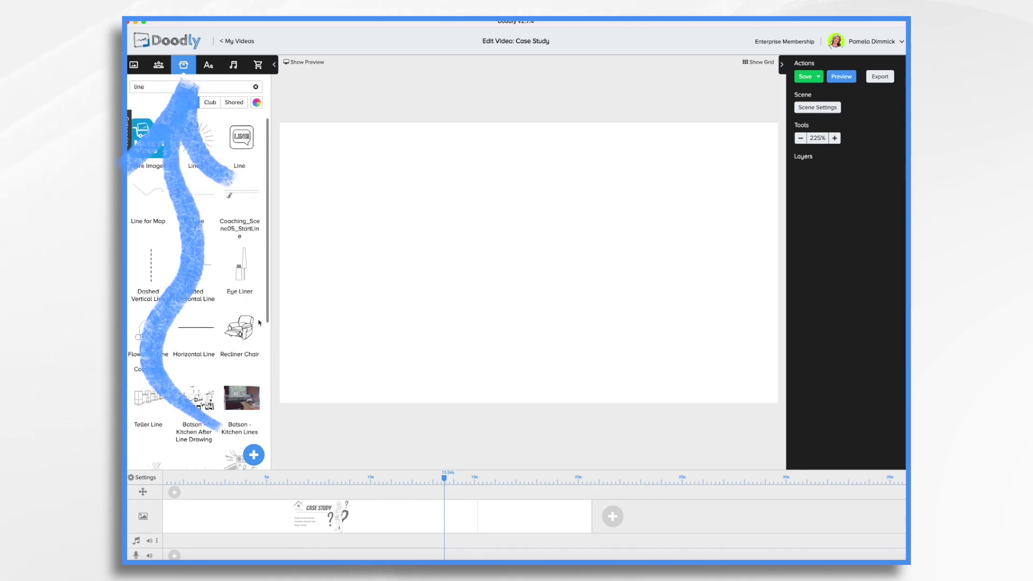
left_click(253, 455)
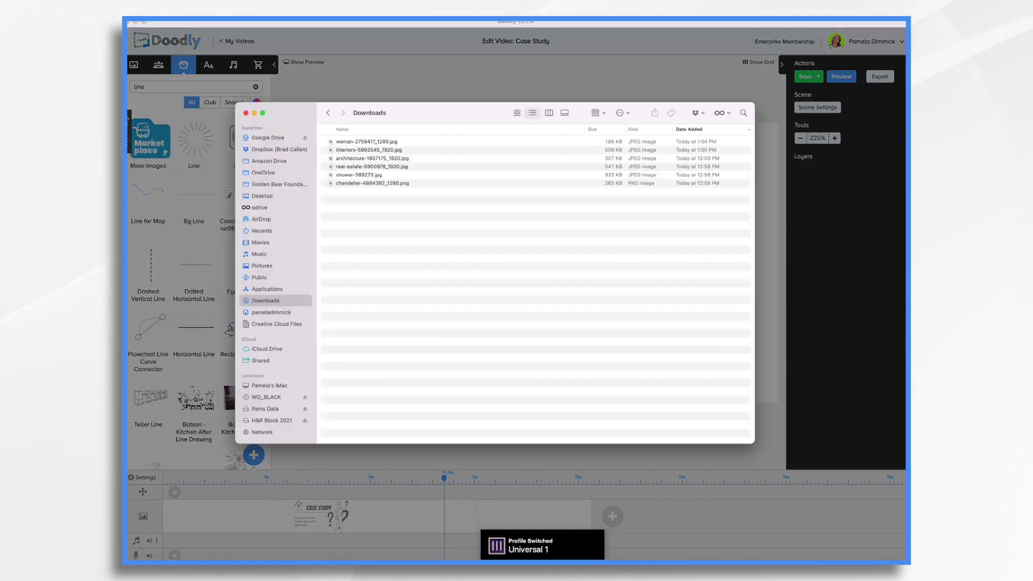
left_click(515, 292)
left_click_drag(331, 139, 510, 316)
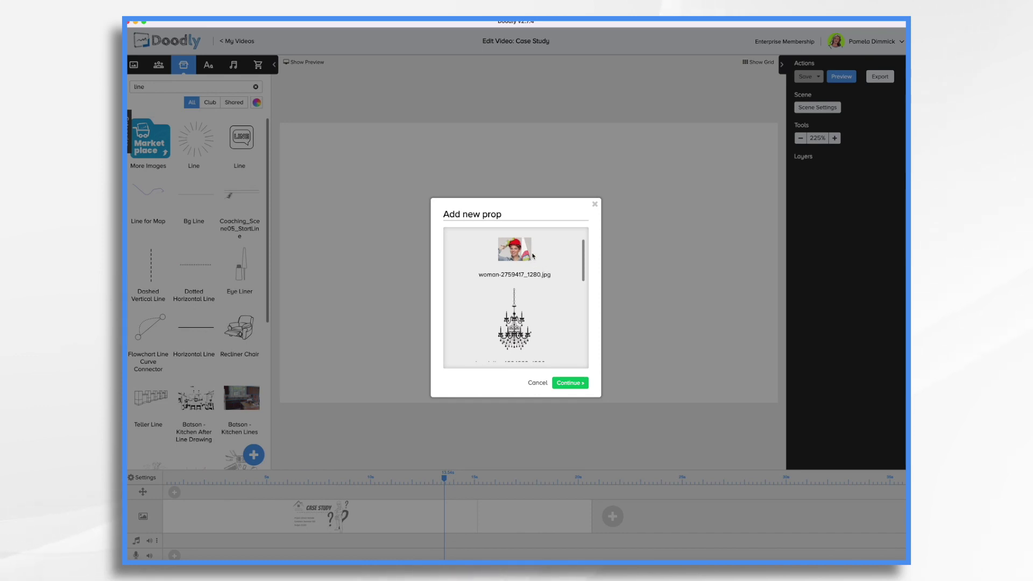
scroll(549, 299, "down", 5)
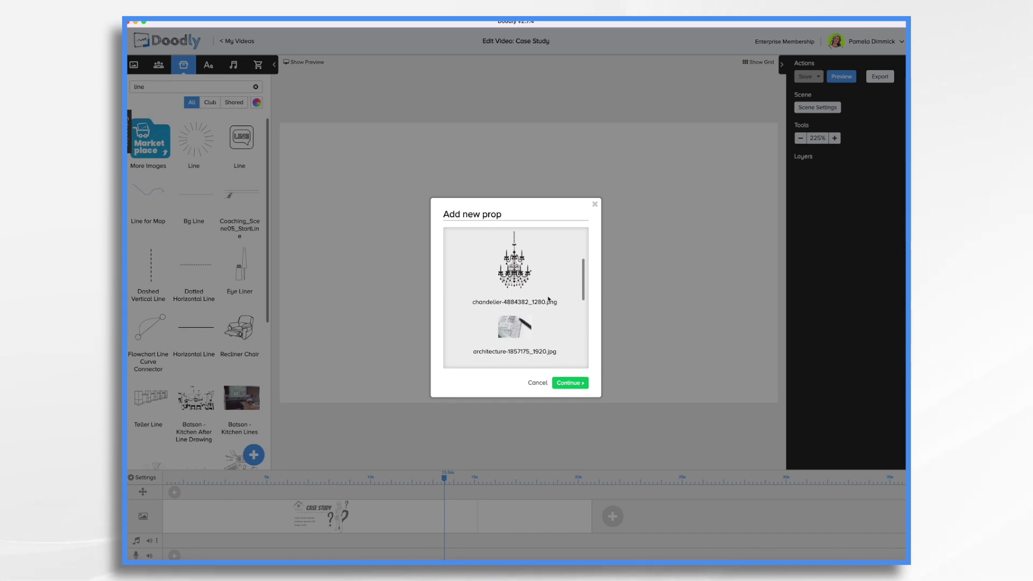
scroll(538, 285, "down", 1)
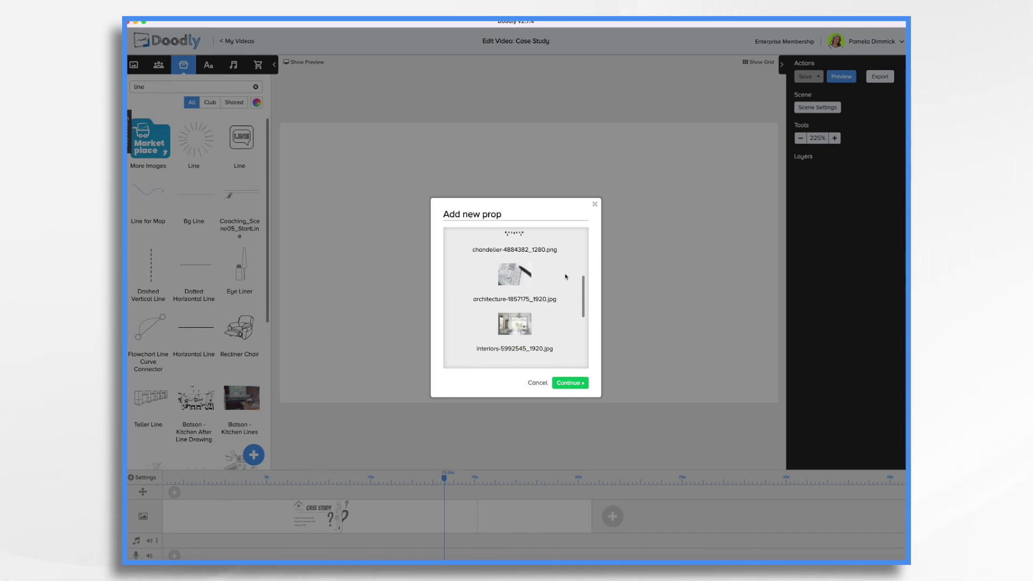
scroll(553, 310, "down", 3)
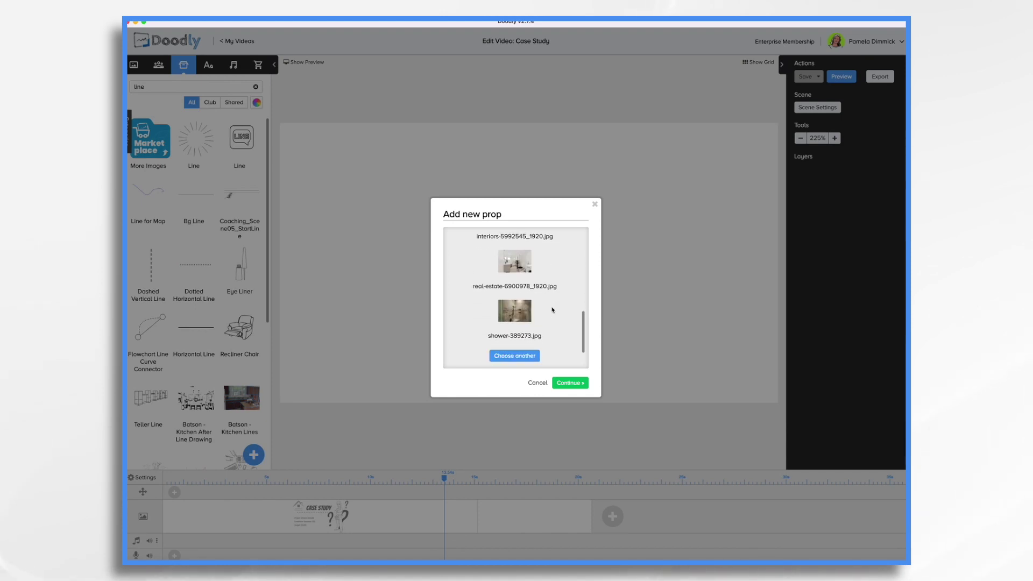
- Import the photos, place the blueprint photo, and add a Bangers '1. PLAN AHEAD' heading top-left
left_click(571, 383)
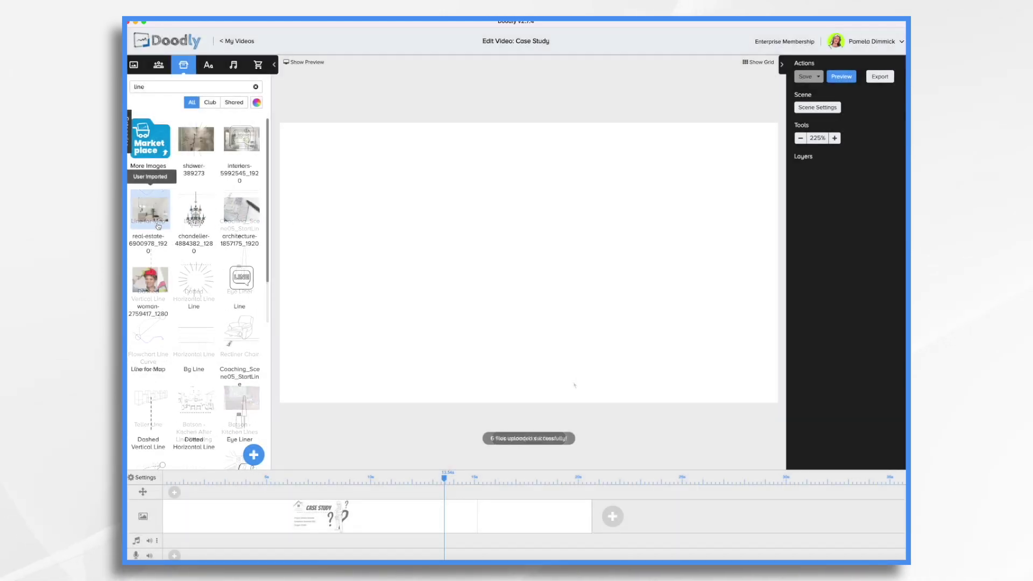
left_click_drag(241, 209, 526, 261)
left_click(208, 64)
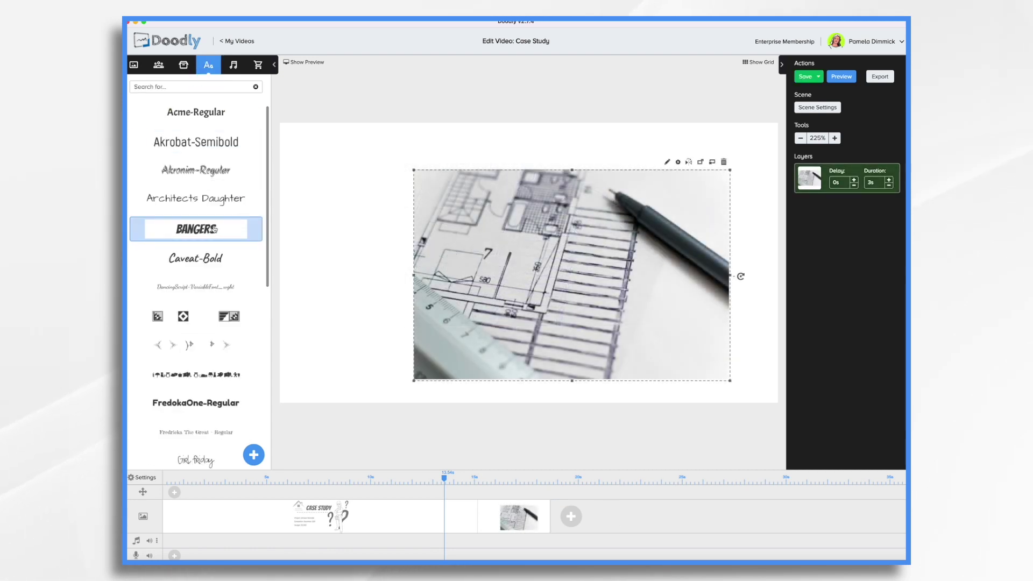
left_click_drag(214, 232, 379, 190)
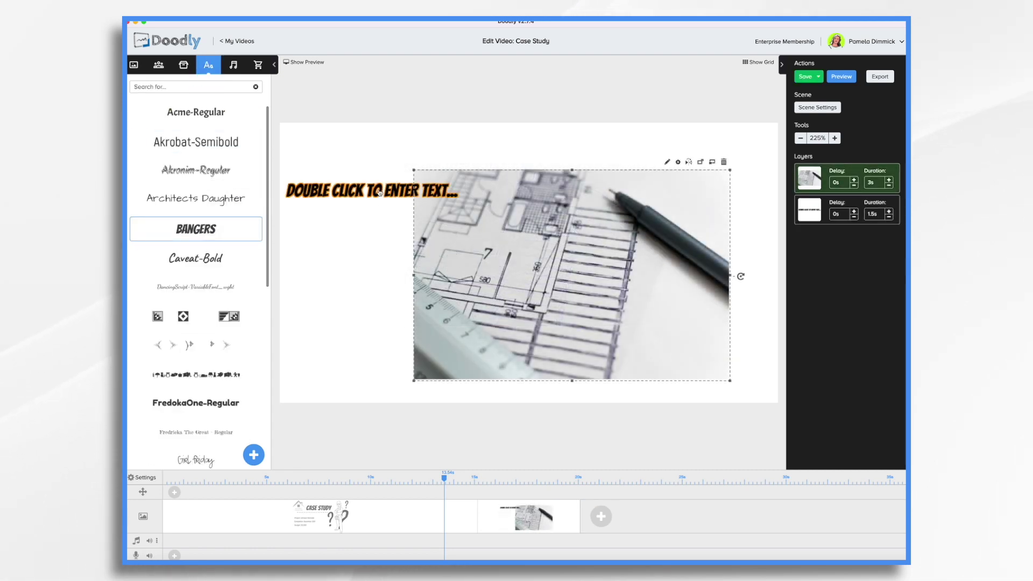
double_click(379, 190)
key("ctrl+a")
type("1. Plan")
left_click(613, 376)
left_click_drag(342, 198, 440, 159)
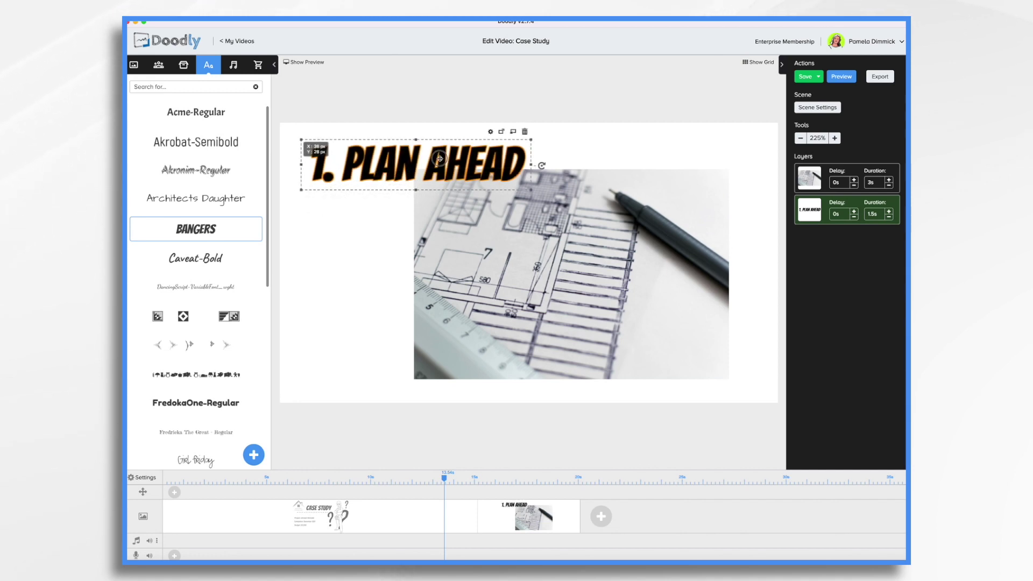
- Shrink the blueprint photo and shift it about 48 px to the right
left_click(520, 276)
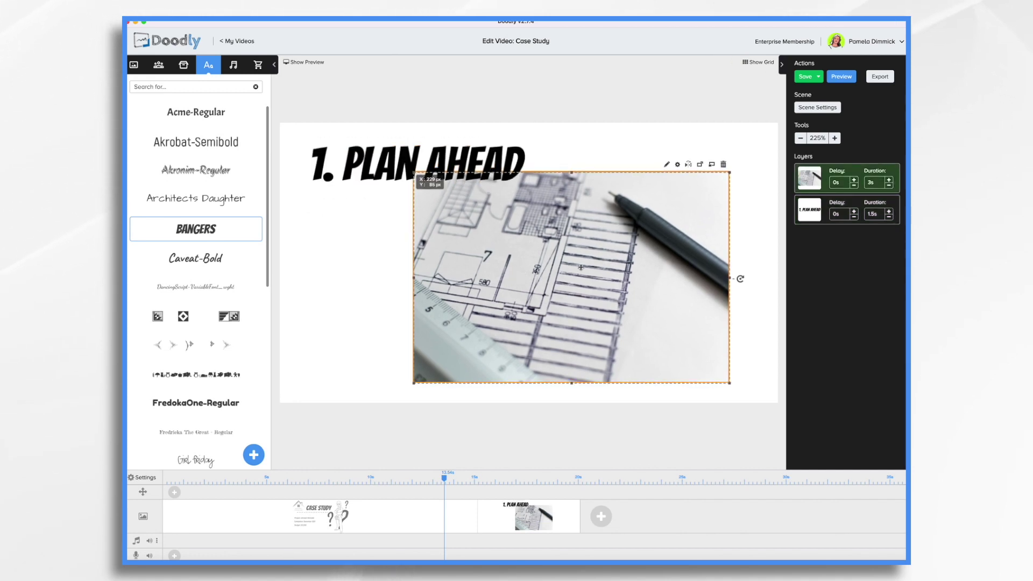
left_click_drag(730, 172, 711, 185)
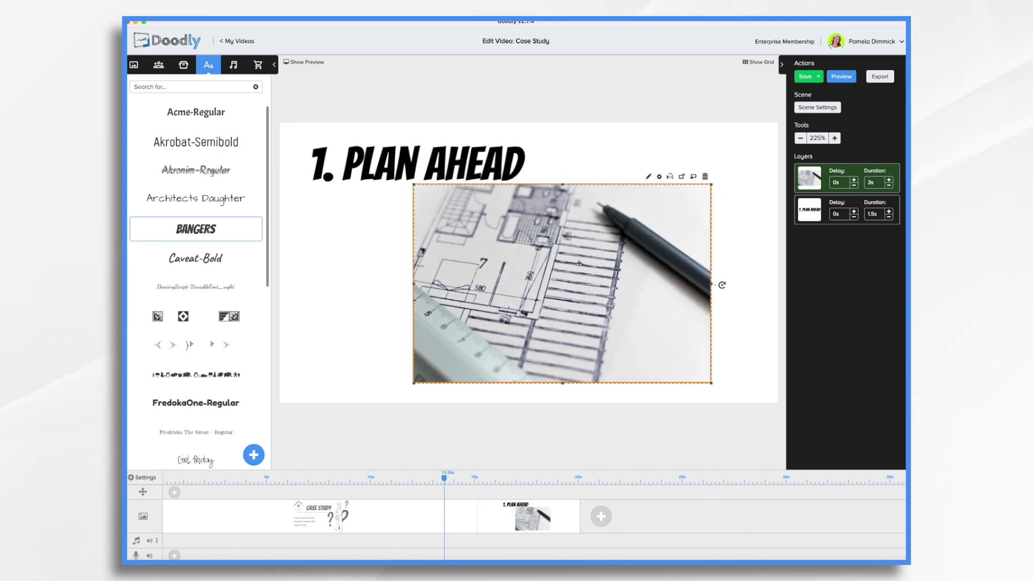
left_click_drag(578, 264, 605, 263)
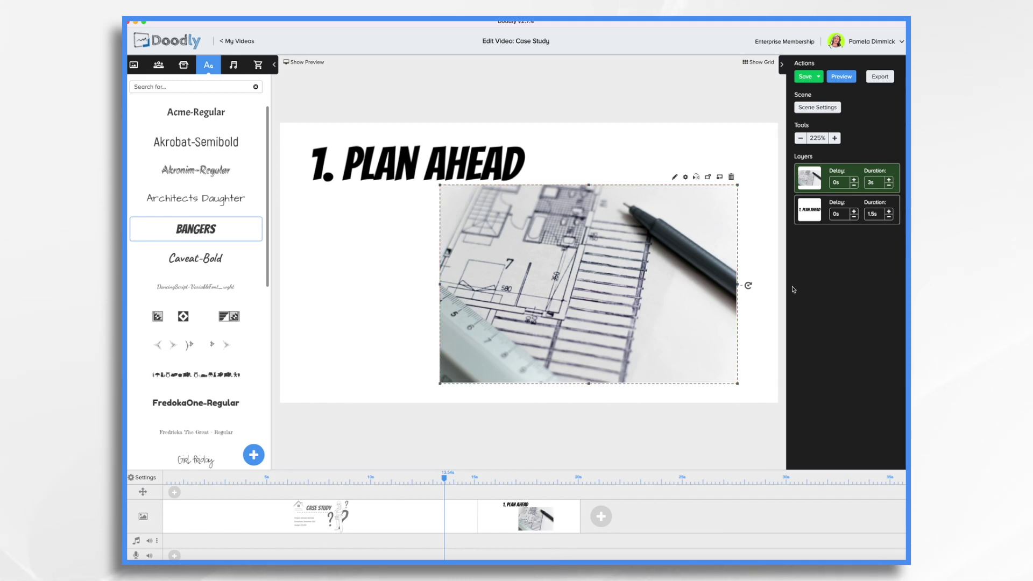
- Set the blueprint photo's reveal mode to Fade instead of being drawn
left_click(674, 178)
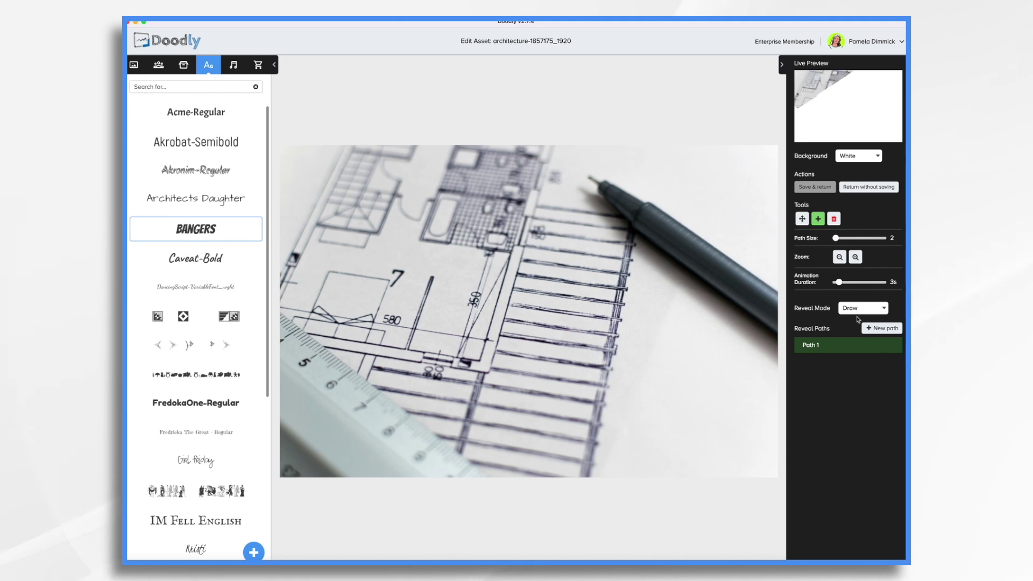
left_click(859, 308)
left_click(852, 319)
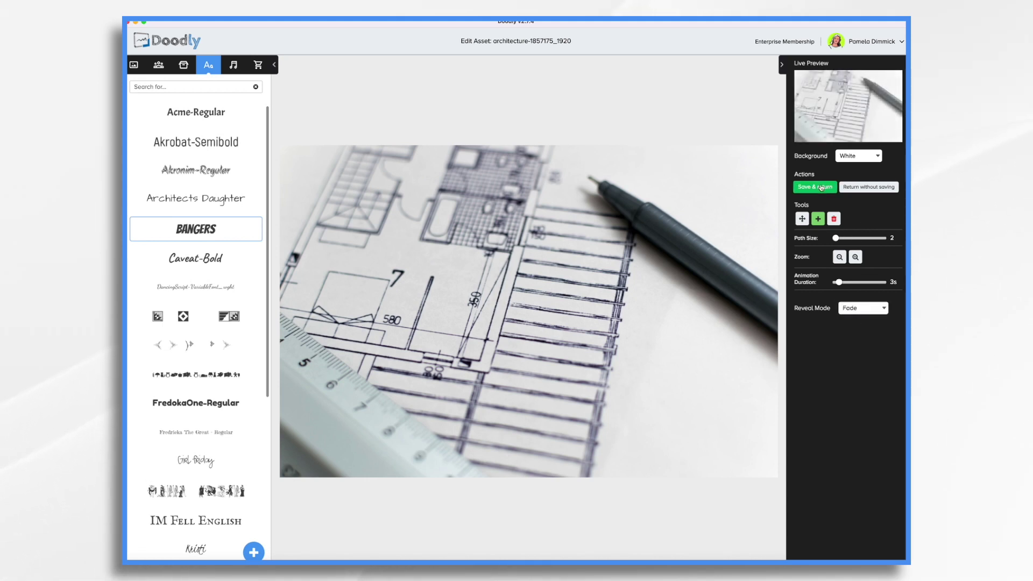
left_click(815, 187)
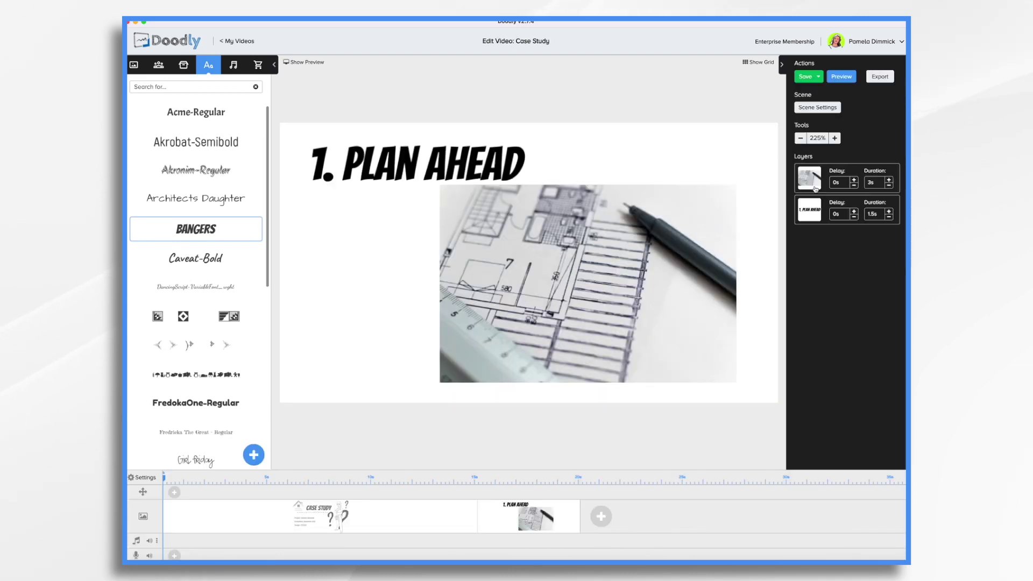
- Raise the 1. PLAN AHEAD scene's extra end time to 6.5s
left_click(826, 108)
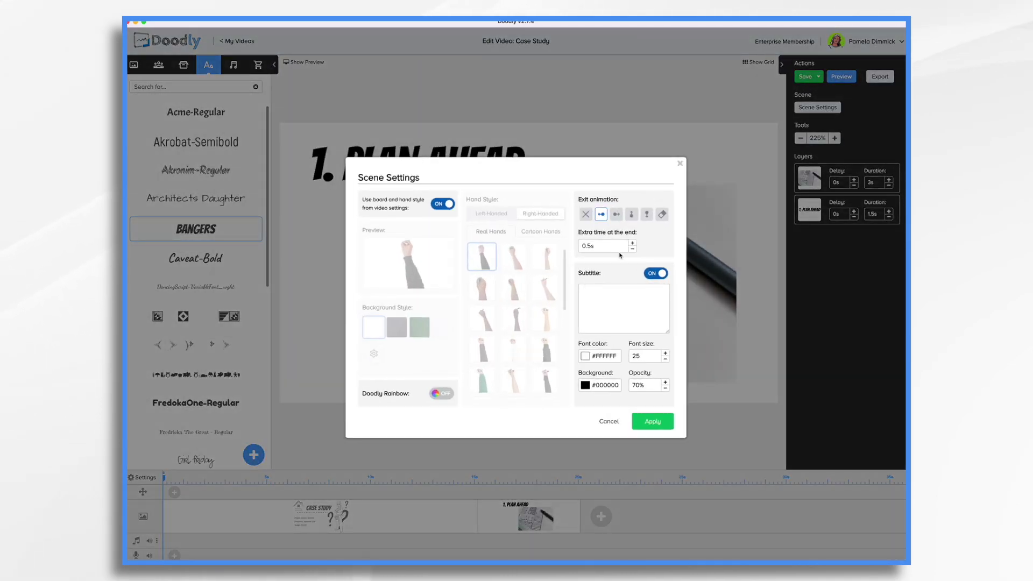
left_click(633, 244)
left_click(633, 244)
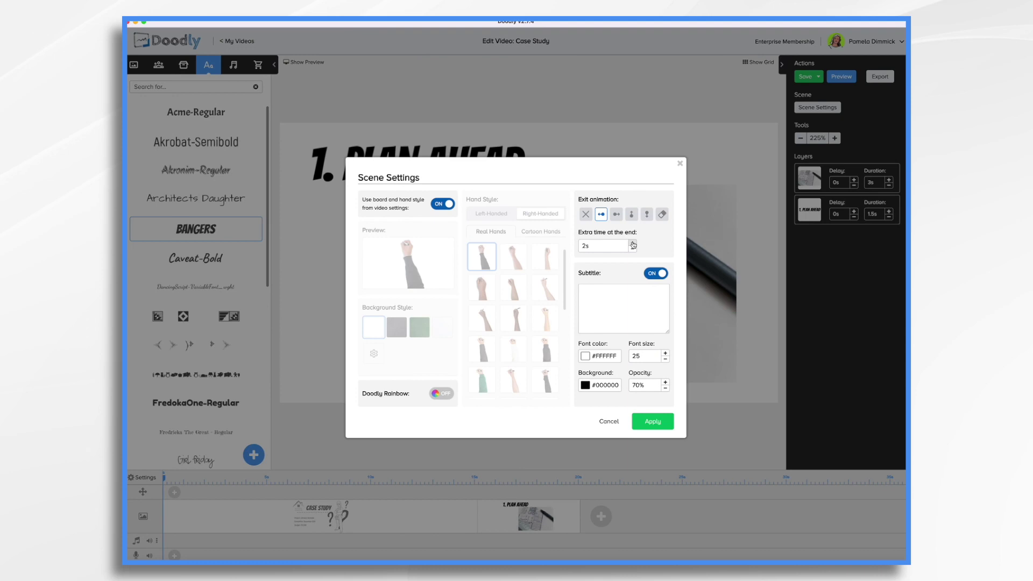
left_click(656, 418)
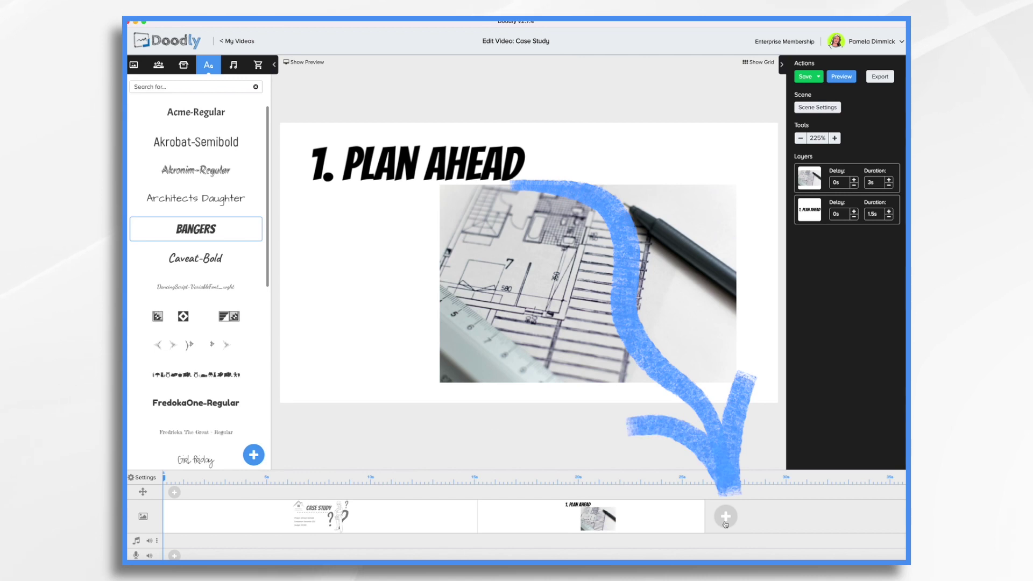
- Add a blank scene and place the shower bathroom photo on it
left_click(725, 517)
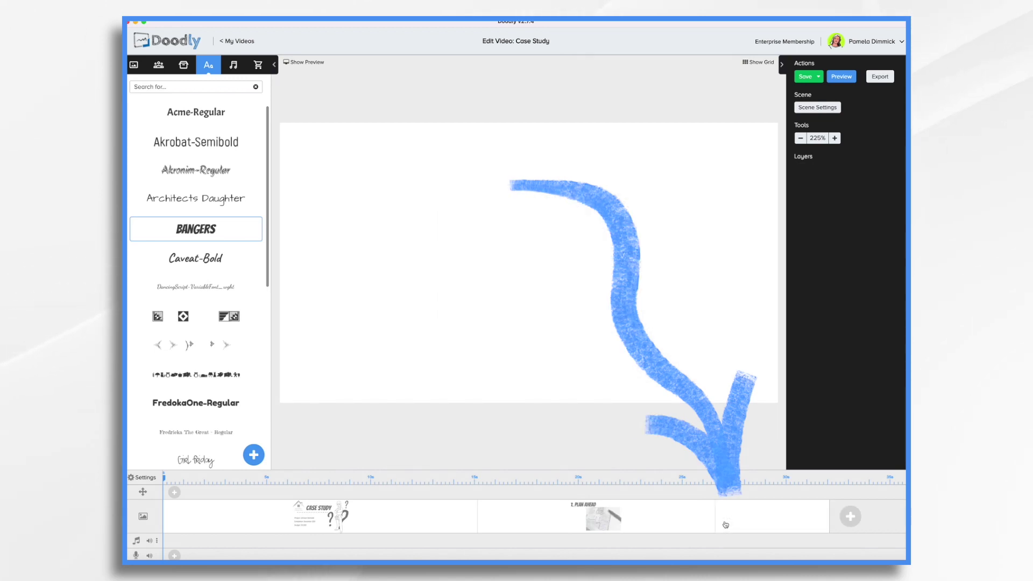
left_click(183, 65)
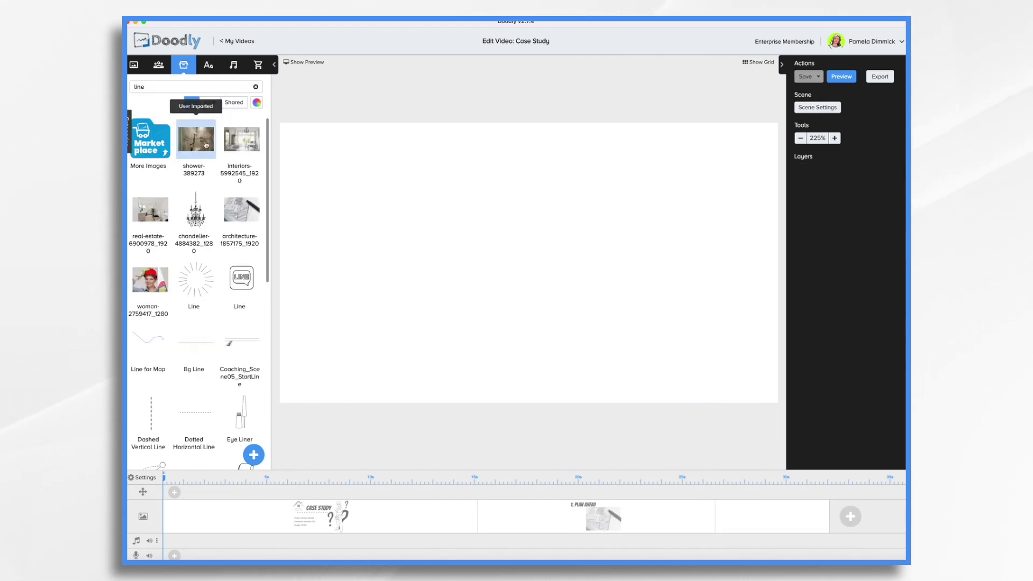
left_click_drag(205, 145, 323, 164)
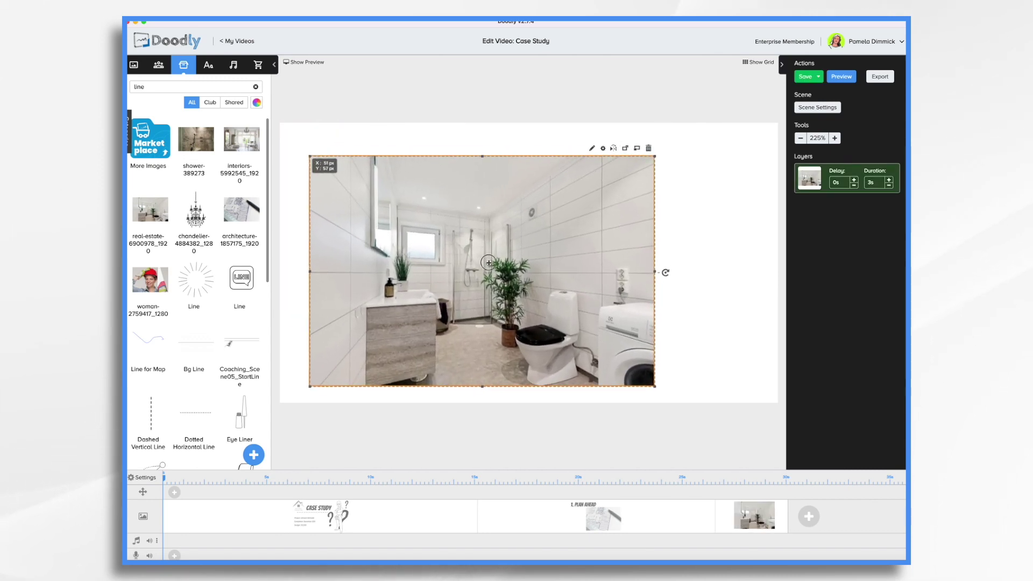
- Add a Bangers heading reading '2. SMART COMPROMISES', enlarged at the top left
left_click(209, 65)
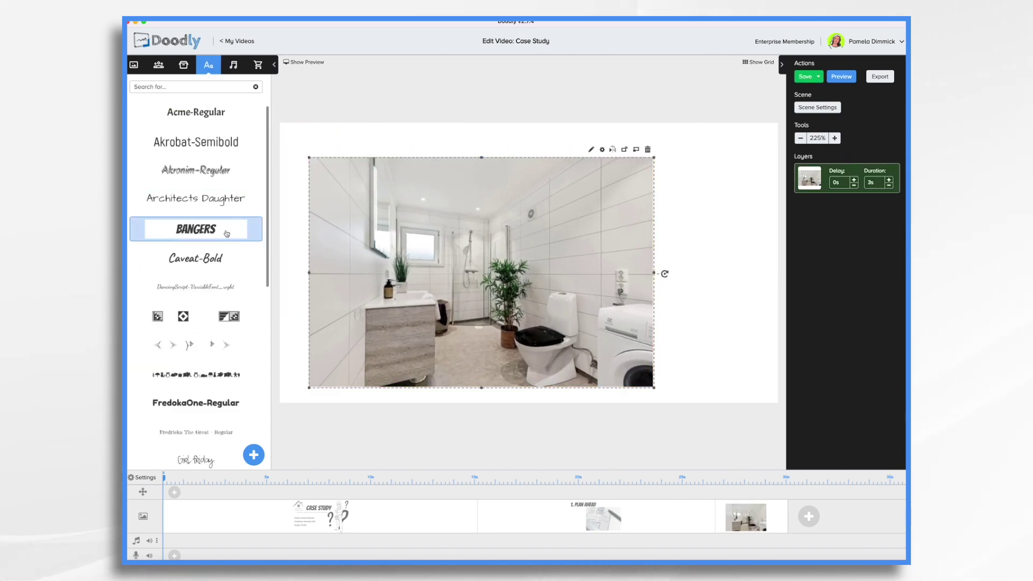
left_click_drag(231, 228, 666, 197)
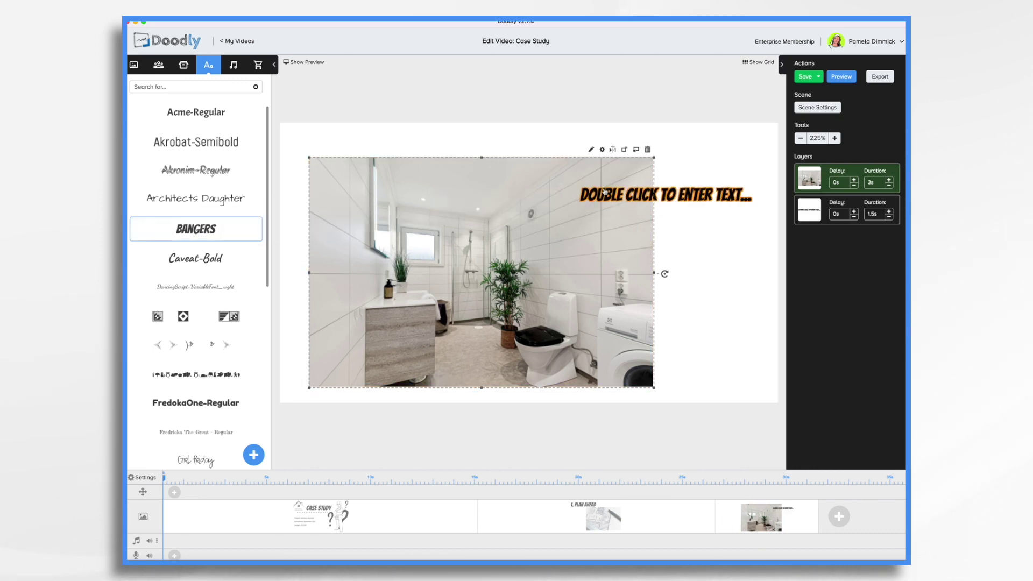
double_click(620, 193)
triple_click(525, 256)
type("2. Smart Compromises")
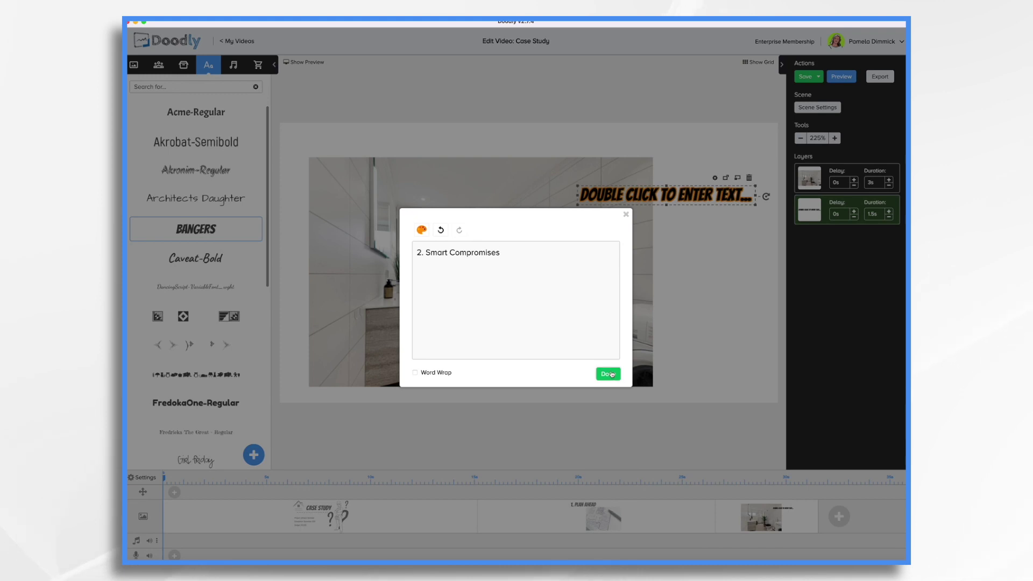
left_click(612, 374)
left_click_drag(743, 203, 786, 173)
left_click_drag(709, 157, 693, 156)
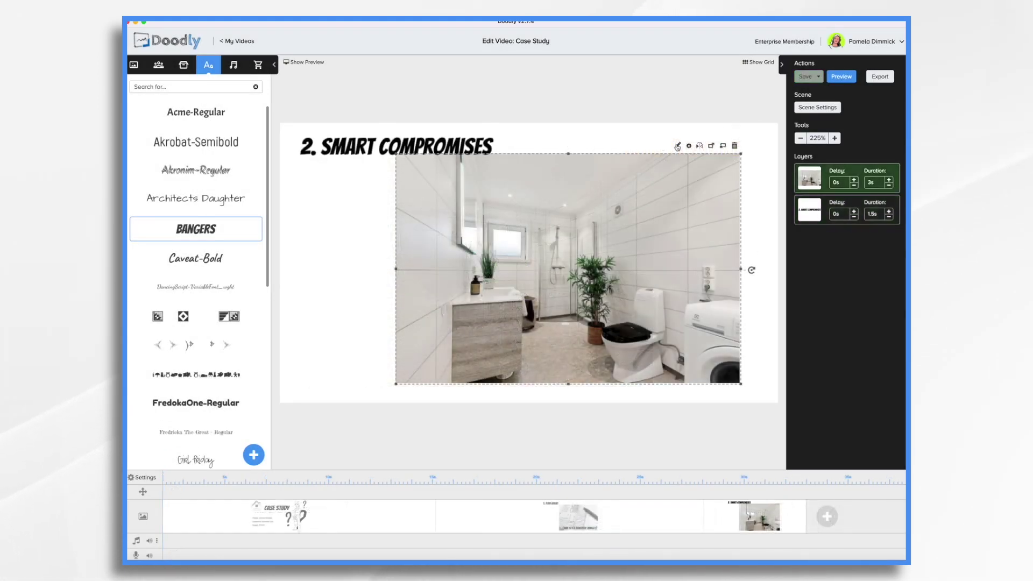
- Make the bathroom photo fade in and give the scene 4.5s extra end time
left_click(677, 144)
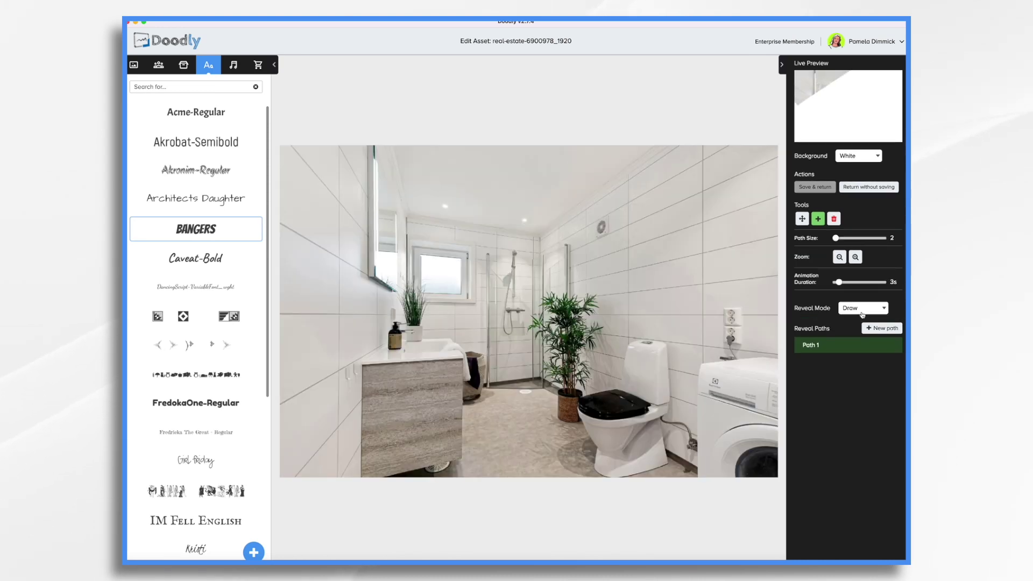
left_click(862, 312)
left_click(858, 318)
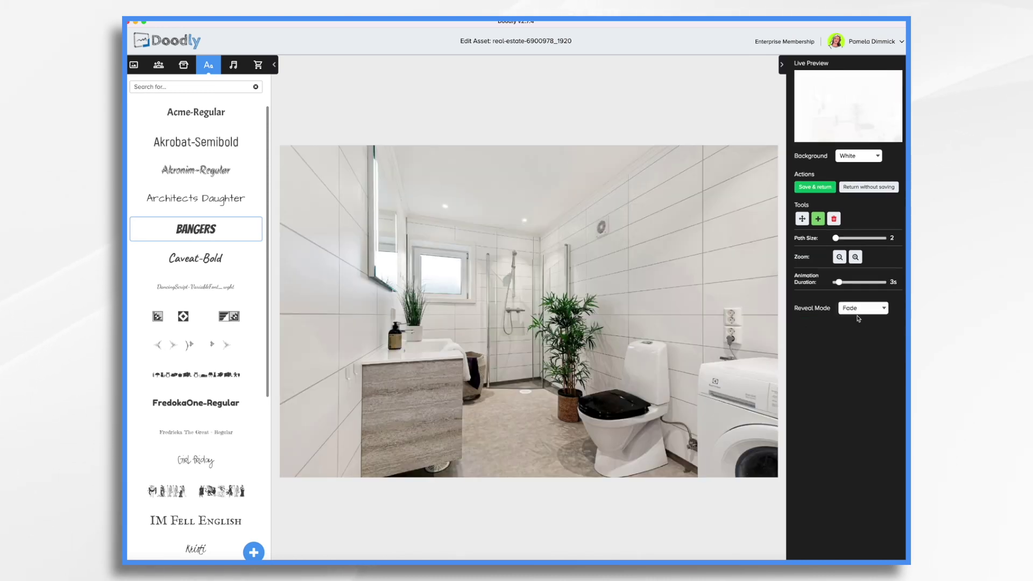
left_click(814, 187)
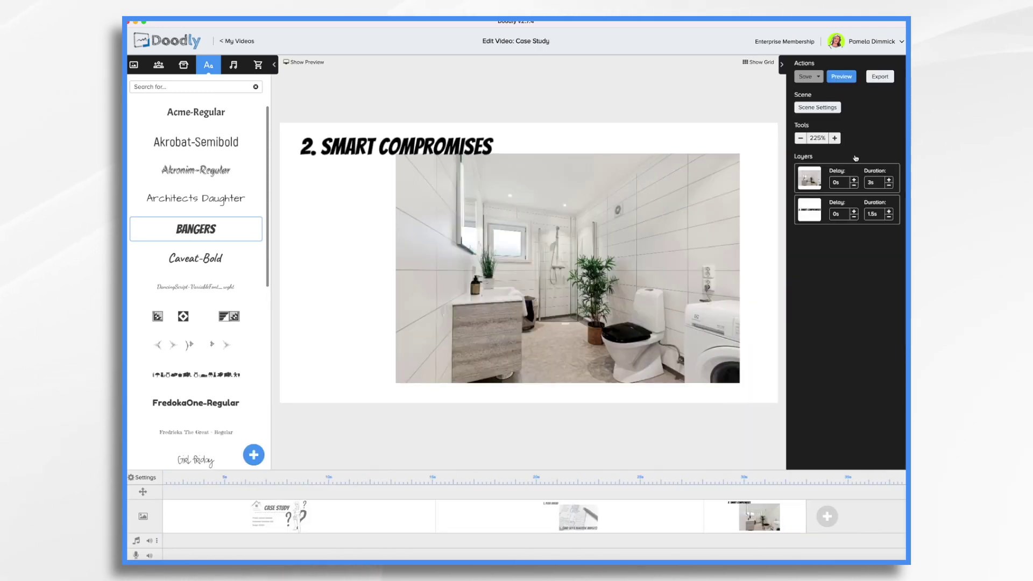
left_click(817, 107)
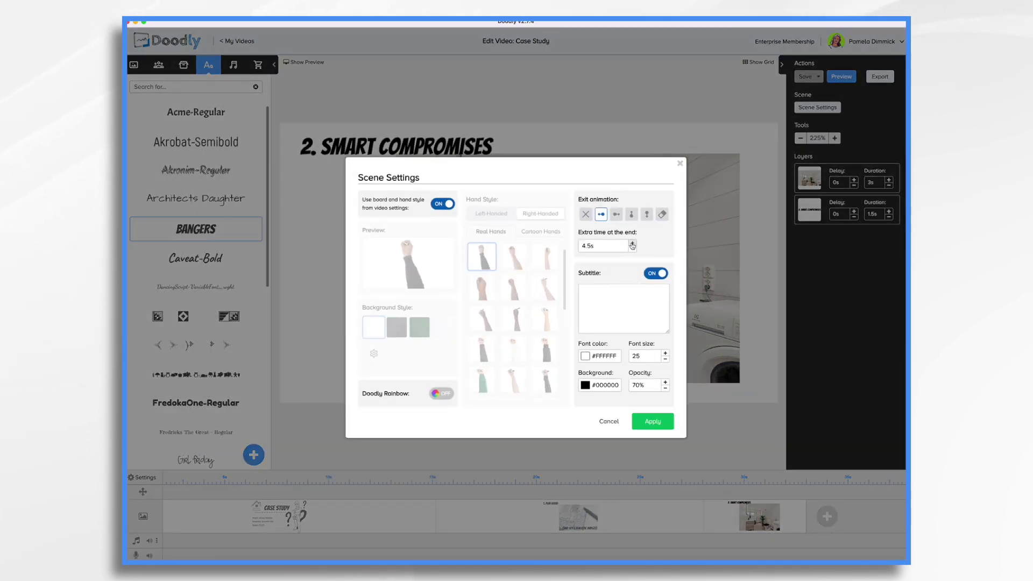
left_click(650, 421)
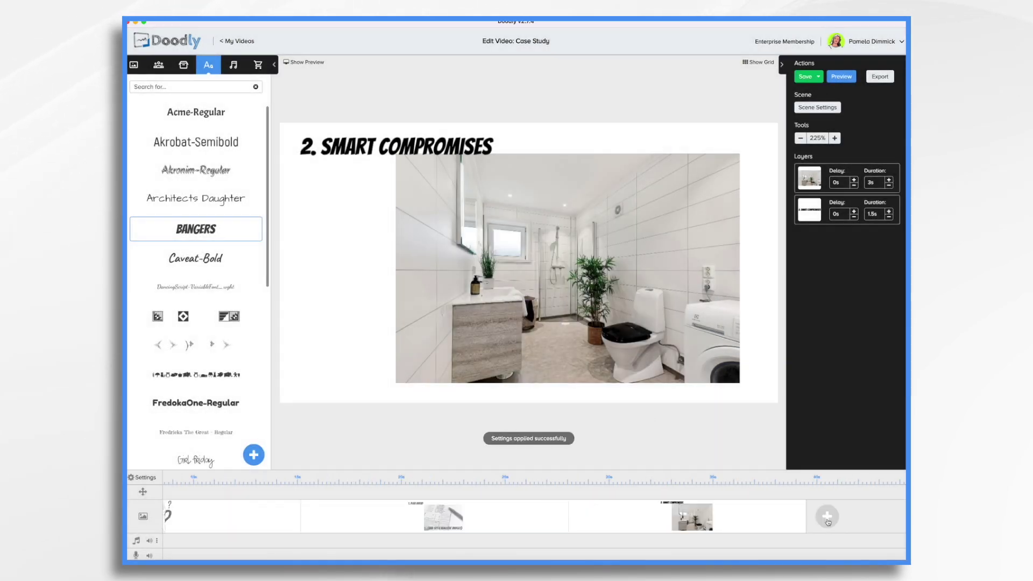
- Add a new scene with the living-room photo and a chandelier drawing beside it
left_click(825, 519)
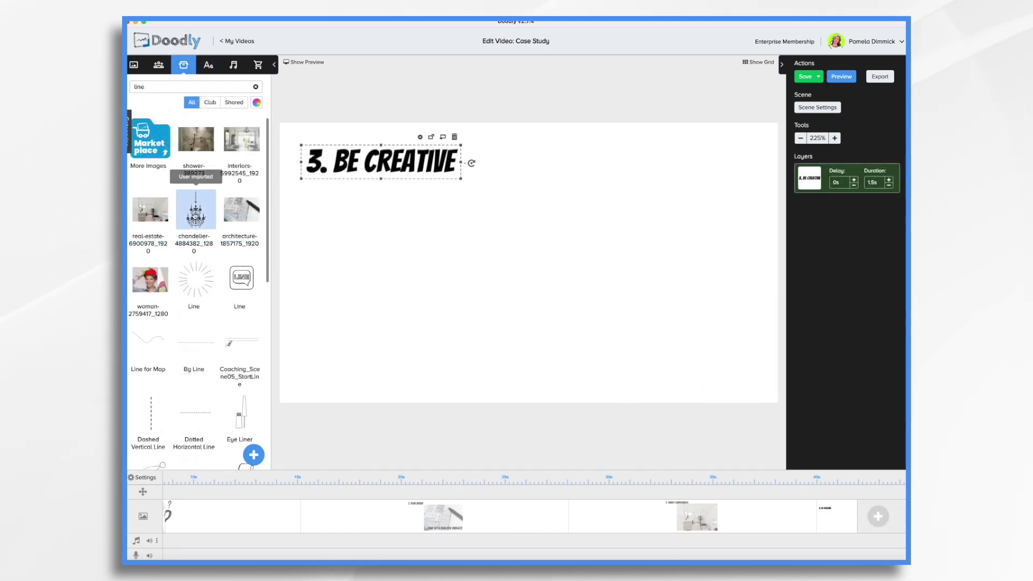
left_click_drag(241, 138, 526, 260)
left_click_drag(195, 211, 349, 237)
left_click(349, 284)
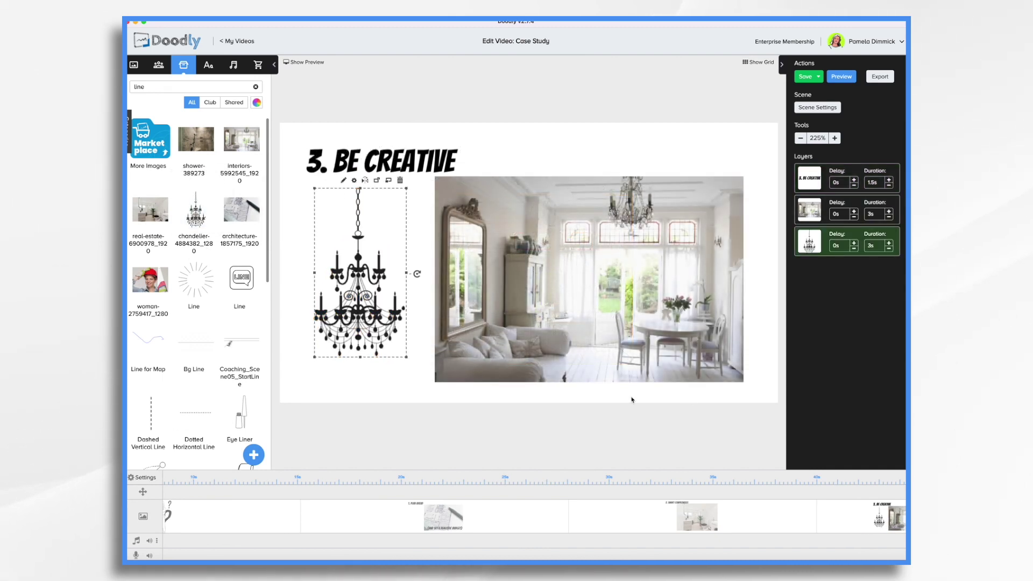
left_click_drag(673, 345, 676, 345)
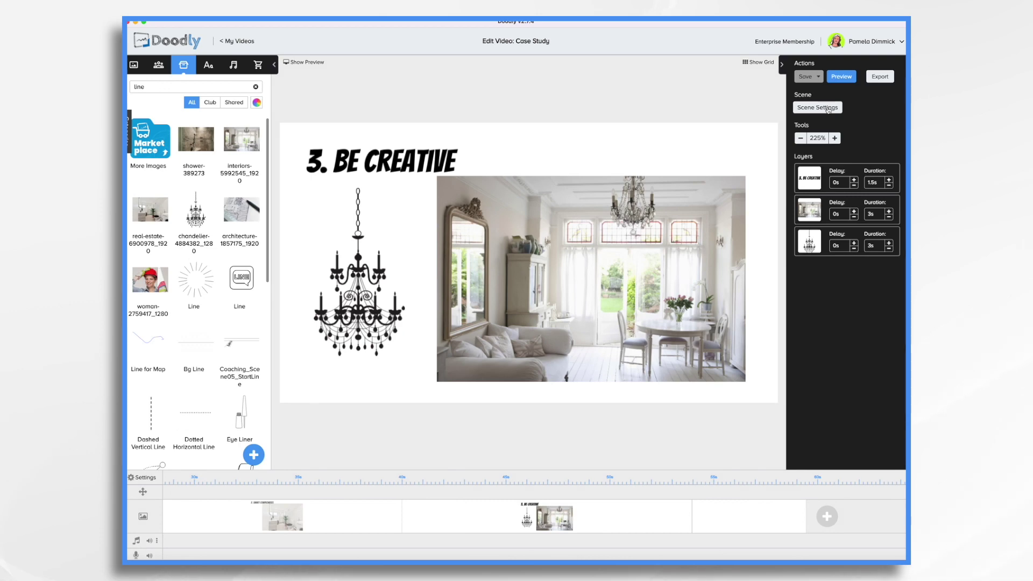
- Set the scene's extra end time to 20s
left_click(828, 109)
double_click(597, 246)
type("20s")
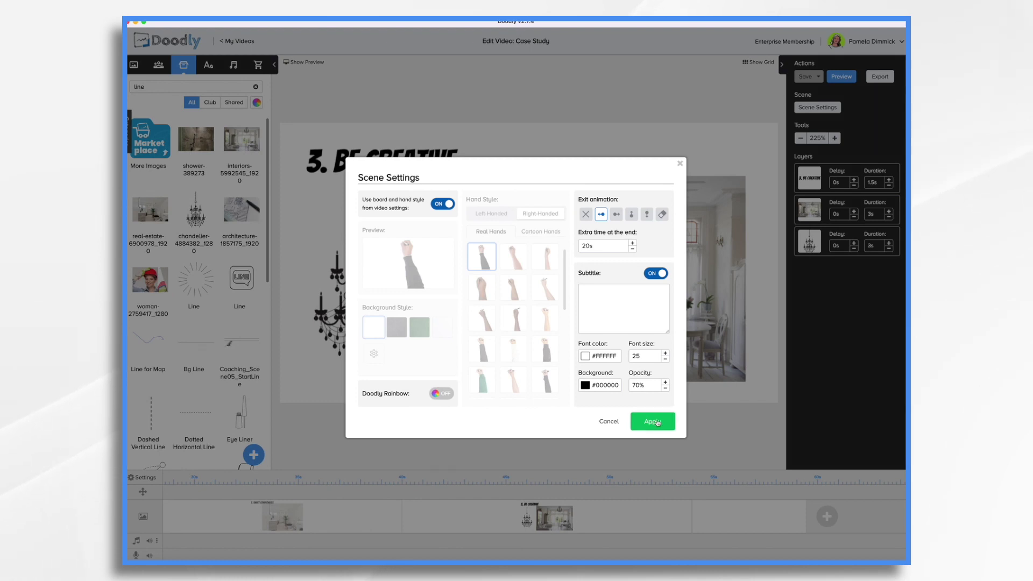
left_click(652, 421)
left_click(755, 522)
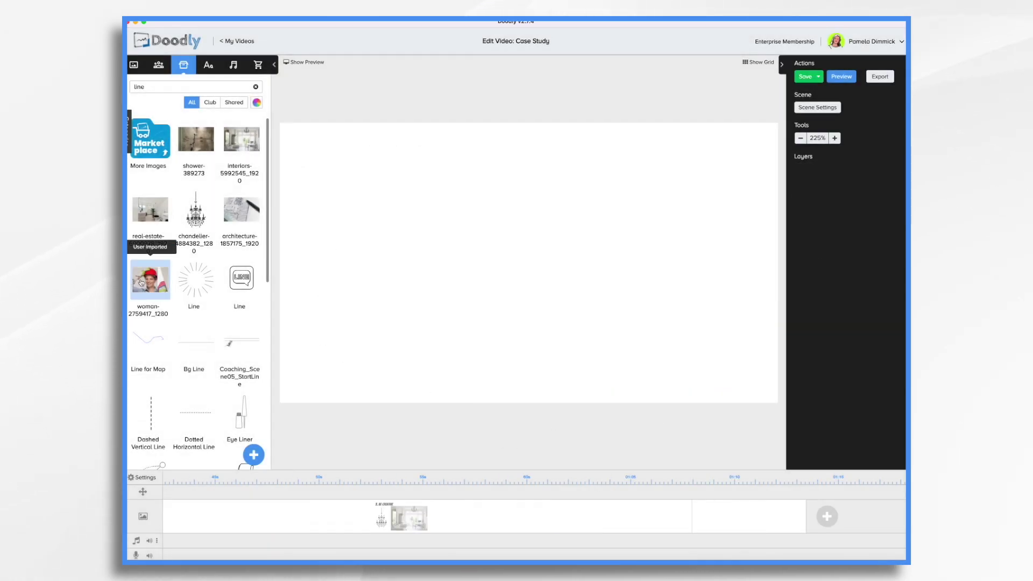
- Place the hard-hat woman's photo and an enlarged green speech bubble beside it
left_click_drag(161, 280, 427, 161)
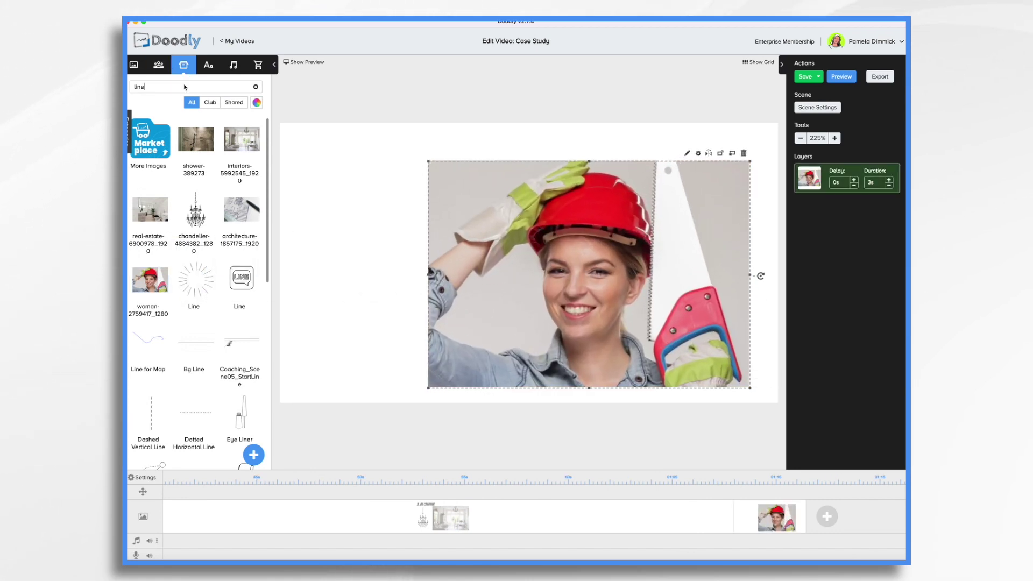
double_click(185, 87)
type("speech")
left_click_drag(194, 208, 420, 248)
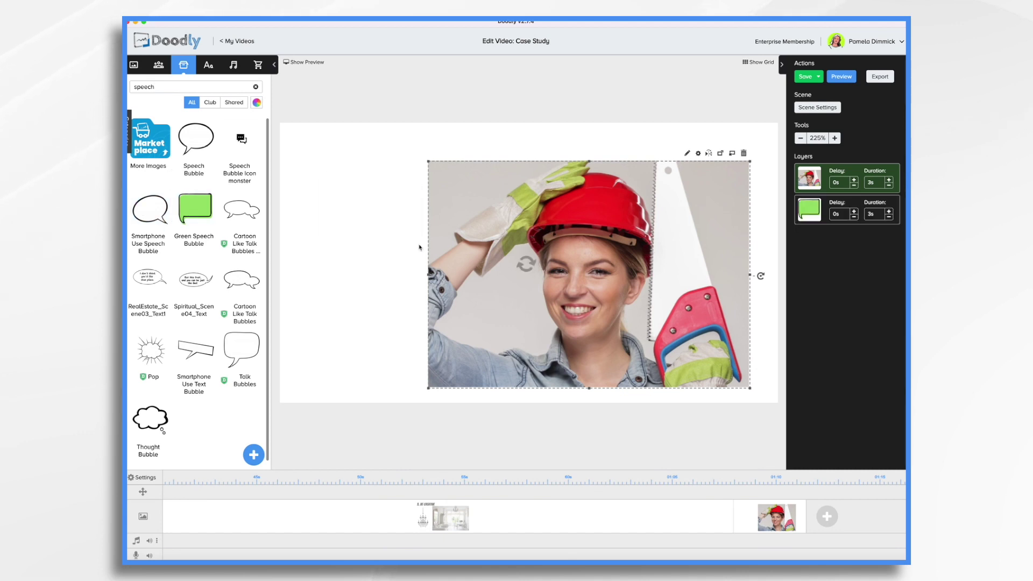
left_click_drag(472, 305, 530, 360)
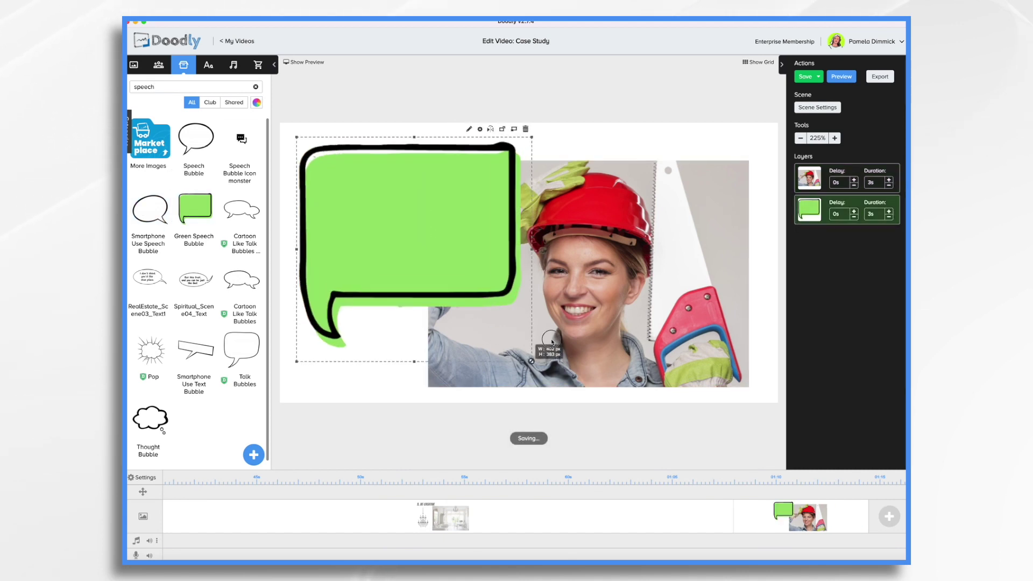
- Fill the bubble with the 'I'm so happy with the results of my remodel!' staying-on-budget testimonial
left_click(209, 65)
left_click_drag(195, 198, 405, 222)
double_click(409, 220)
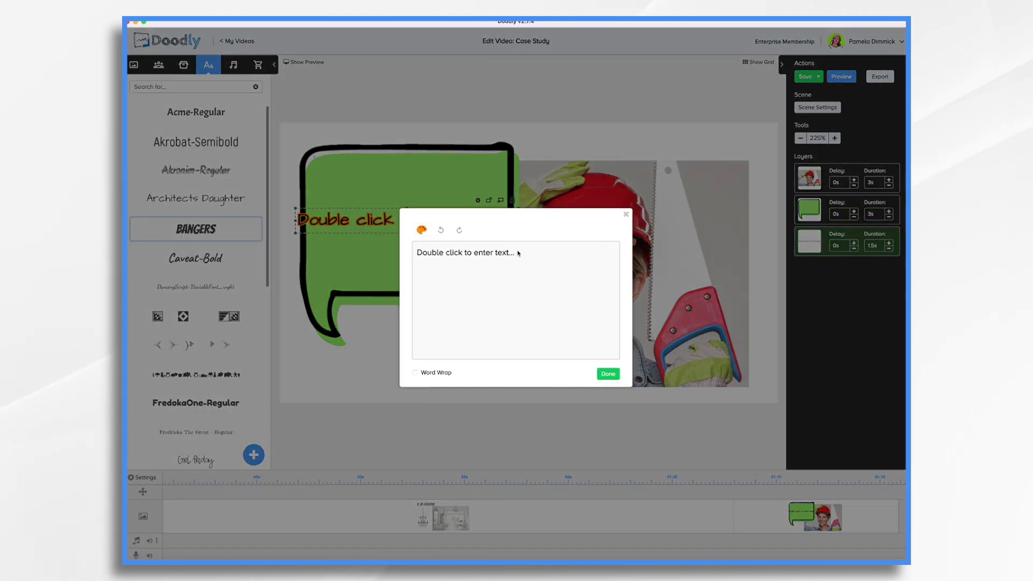
key("ctrl+a")
key("BackSpace")
type("I'm so happy with the results of my remodel! Main Street C")
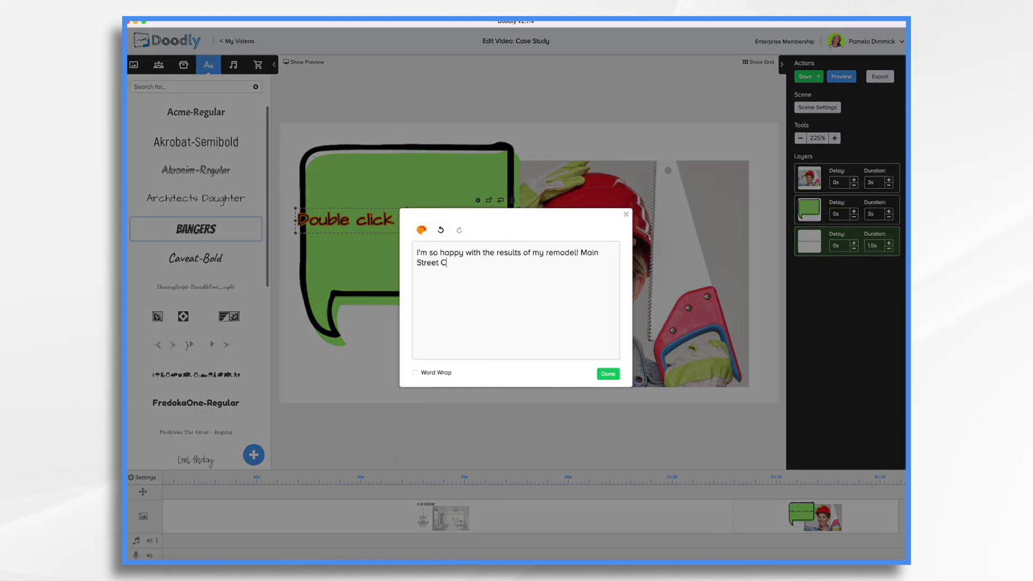
type("ontractors helped me achieve my vision and stay on budget!")
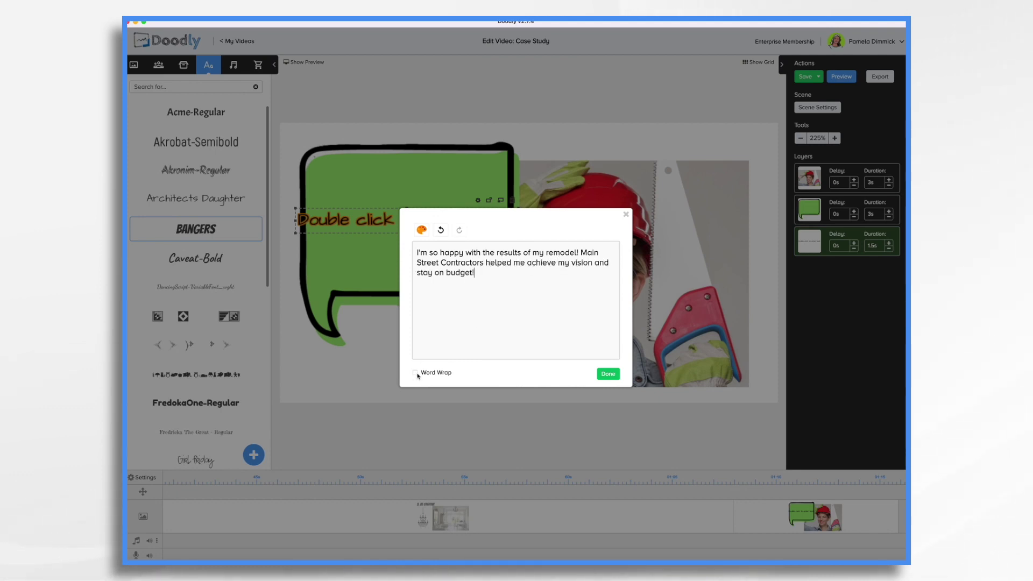
left_click(608, 373)
left_click_drag(468, 218, 567, 224)
left_click_drag(427, 215, 389, 216)
left_click_drag(195, 198, 393, 352)
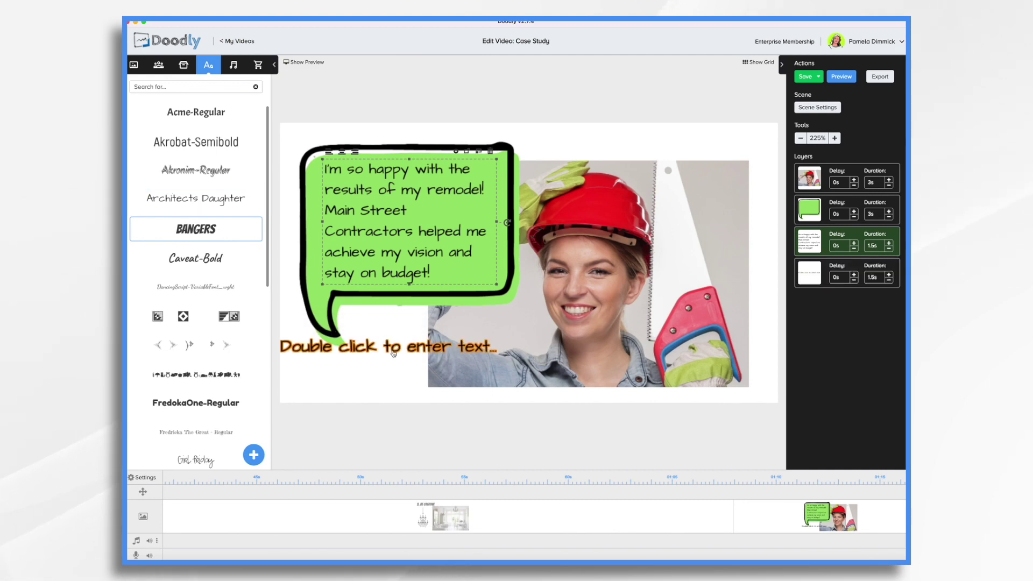
- Sign the testimonial with the customer's name under the bubble's tail
double_click(393, 352)
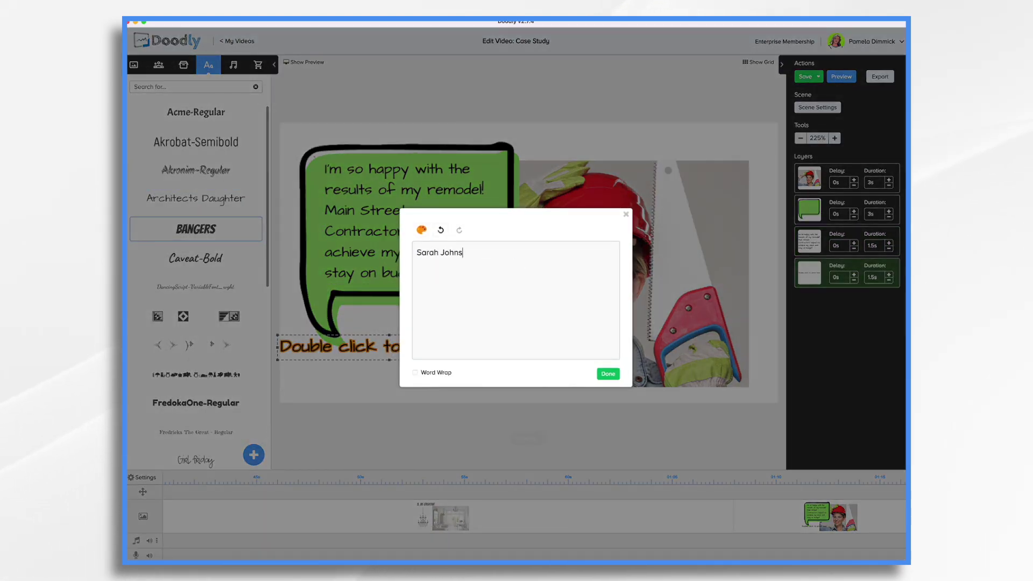
left_click(611, 379)
mouse_move(401, 348)
left_mouse_down()
mouse_move(390, 346)
mouse_move(449, 350)
mouse_move(402, 342)
left_mouse_up()
double_click(402, 342)
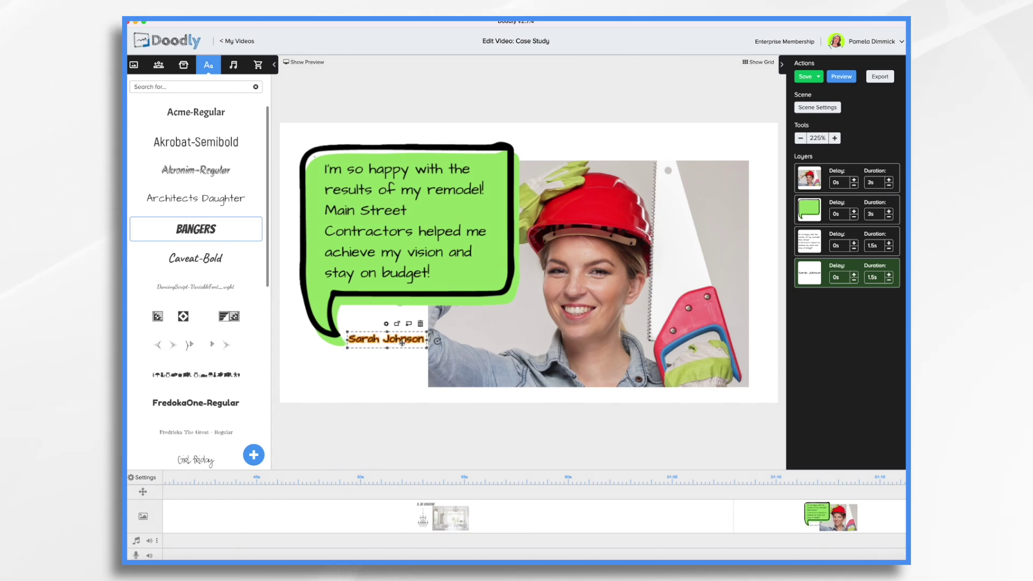
left_click(876, 185)
- Set the woman's photo reveal mode to Fade
left_click(679, 165)
left_click(687, 154)
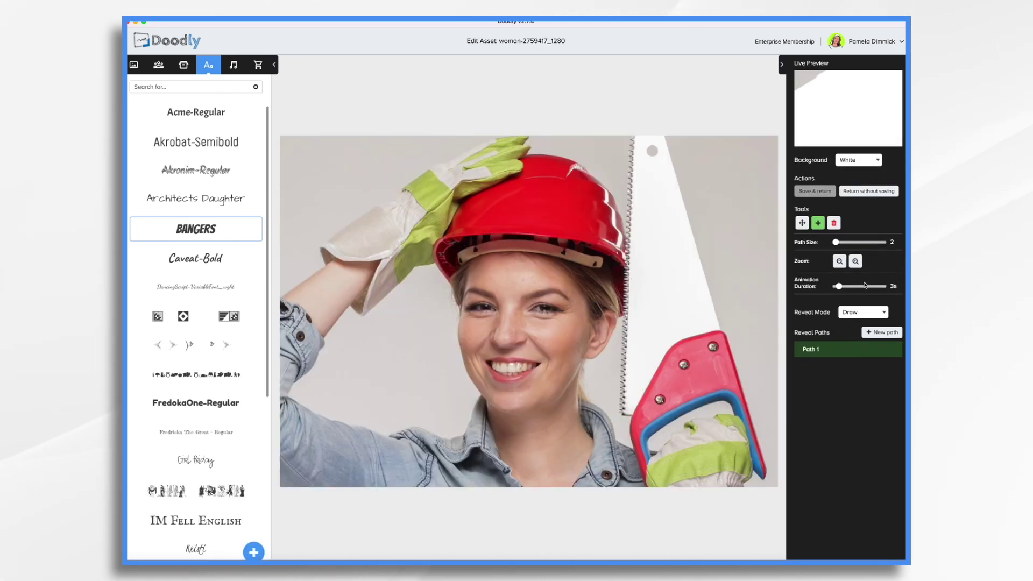
left_click(862, 312)
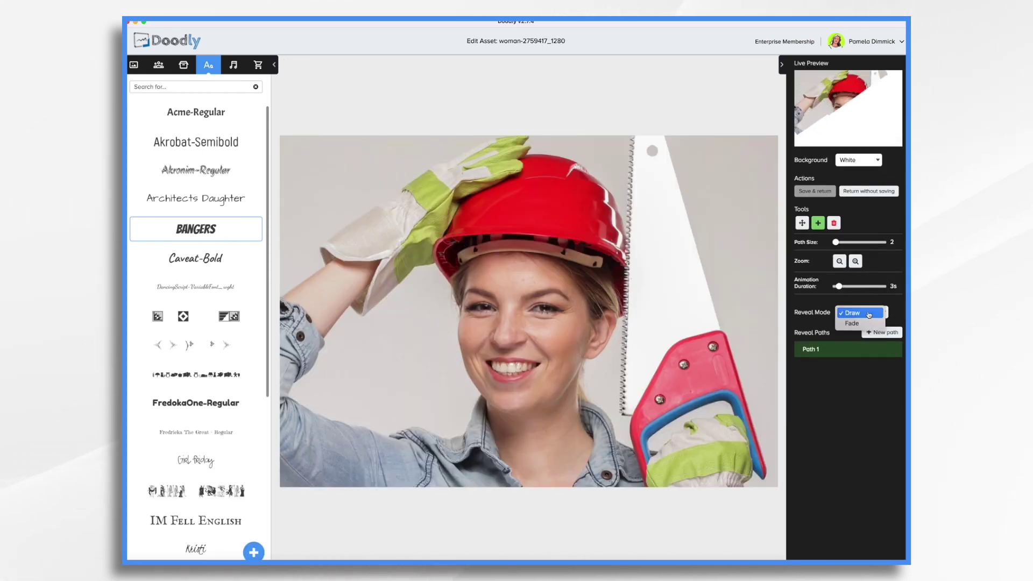
left_click(853, 324)
left_click(815, 191)
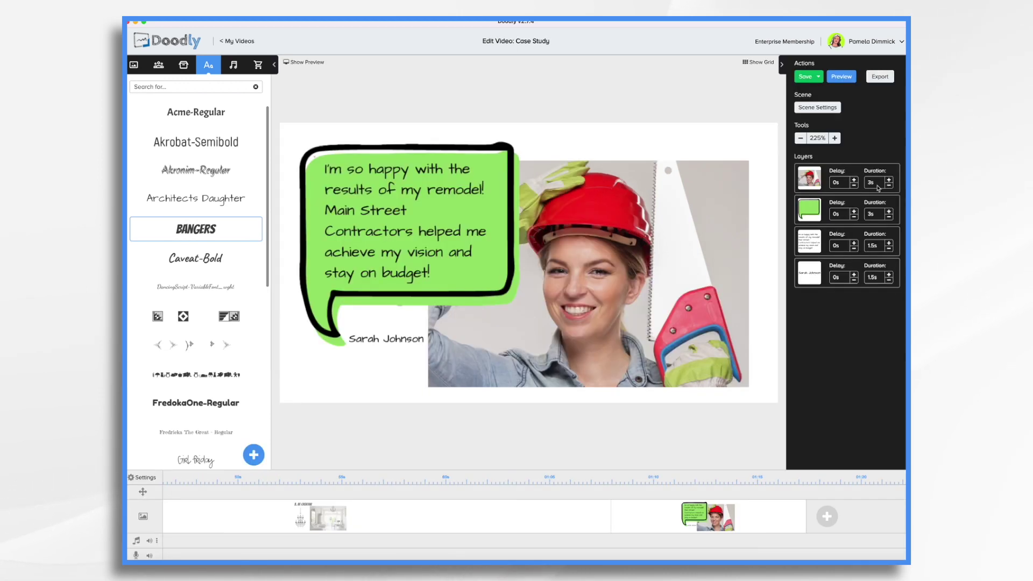
- Retime the photo, bubble and quote to 2s, 1s and 6s, then add an empty scene
left_click(890, 217)
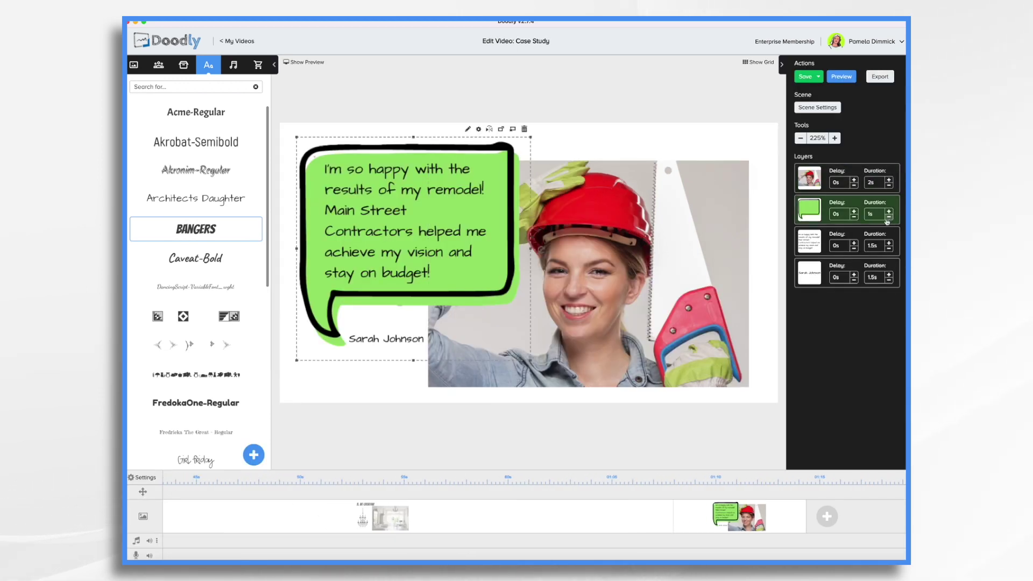
left_click(889, 242)
left_click(888, 242)
left_click(888, 243)
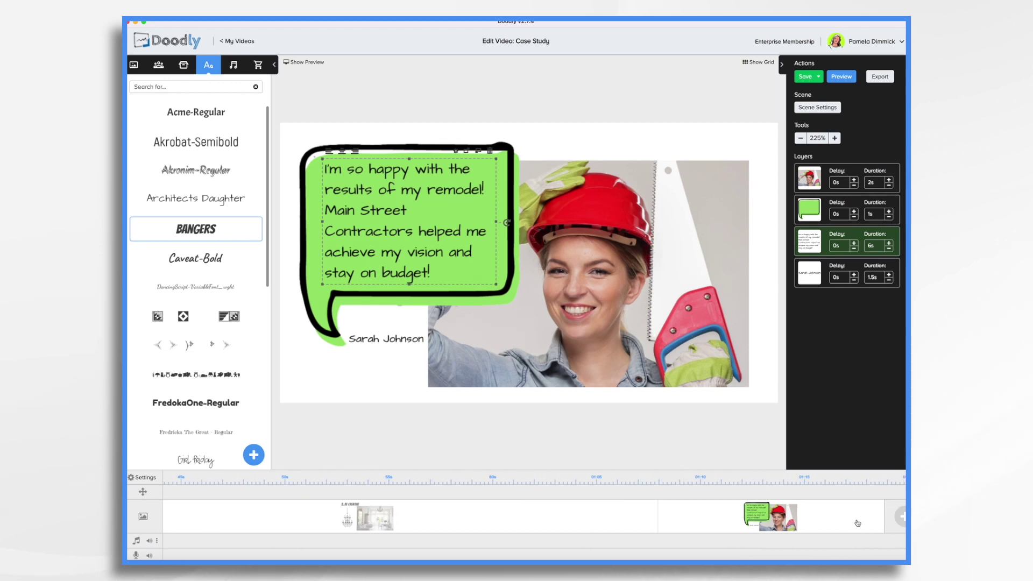
left_click(829, 523)
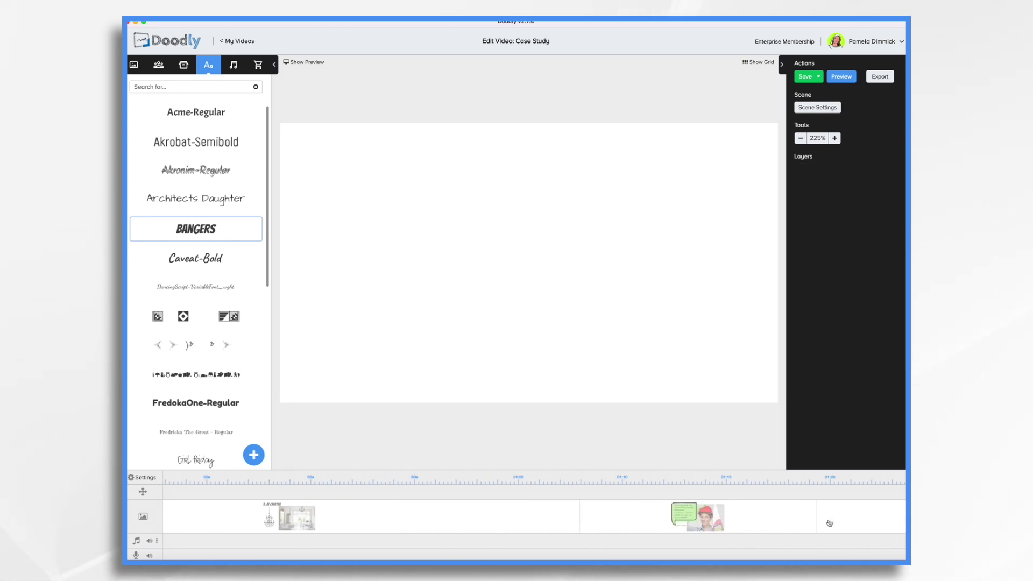
- Add the Main Street Contractors Logo, enlarged to about 503 px and moved up-left
left_click(183, 64)
left_click(195, 139)
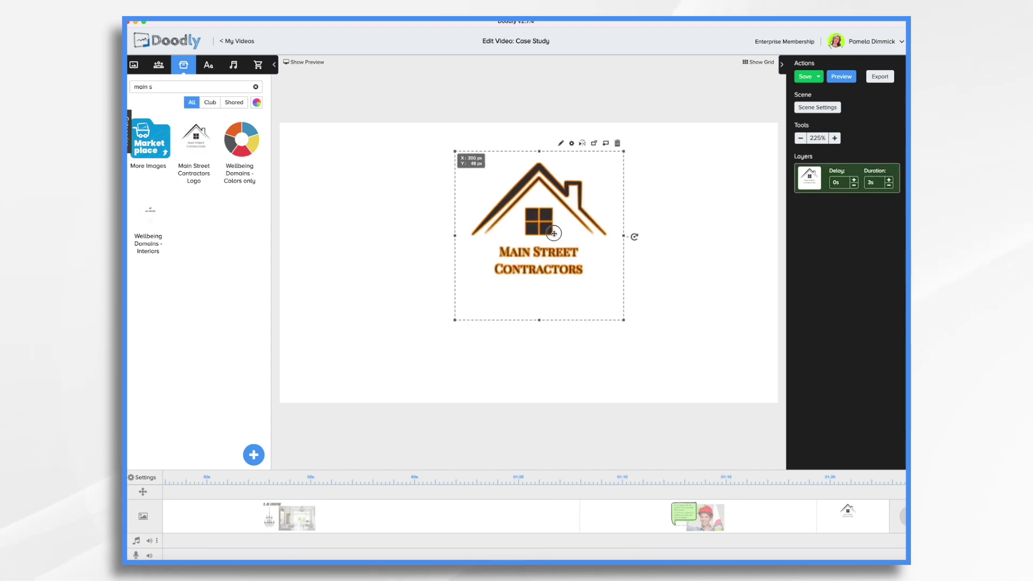
left_click_drag(553, 233, 538, 232)
left_click_drag(608, 318, 709, 421)
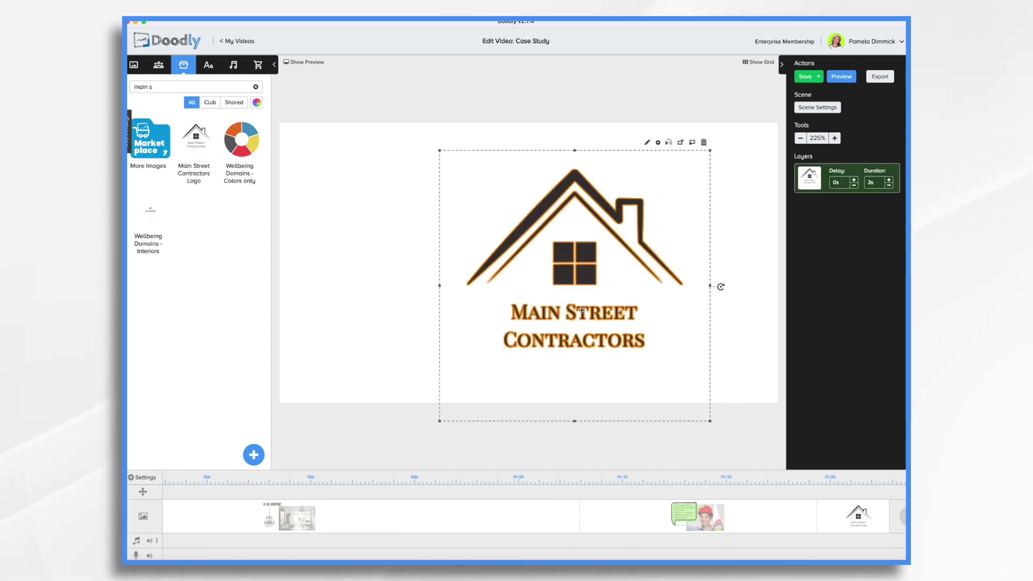
left_click_drag(581, 313, 534, 281)
left_click(208, 65)
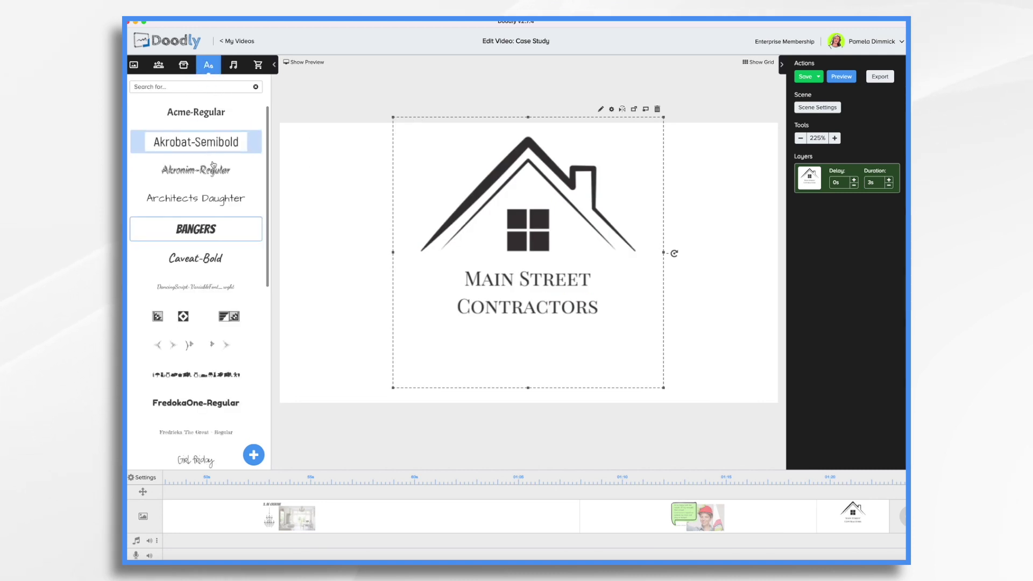
left_click_drag(206, 200, 591, 370)
double_click(570, 366)
type("www.MainStreetContractors.com")
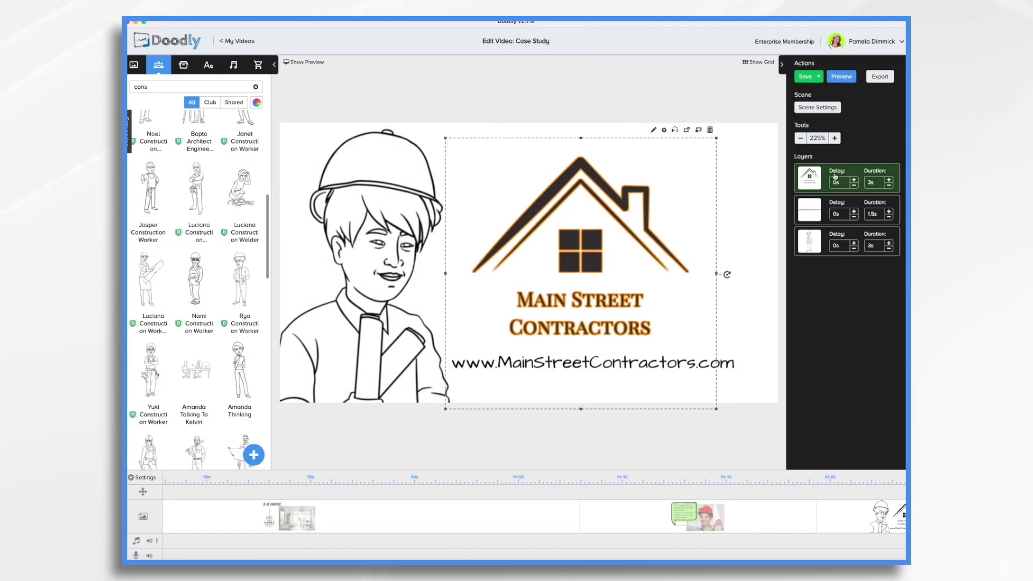
left_click(817, 107)
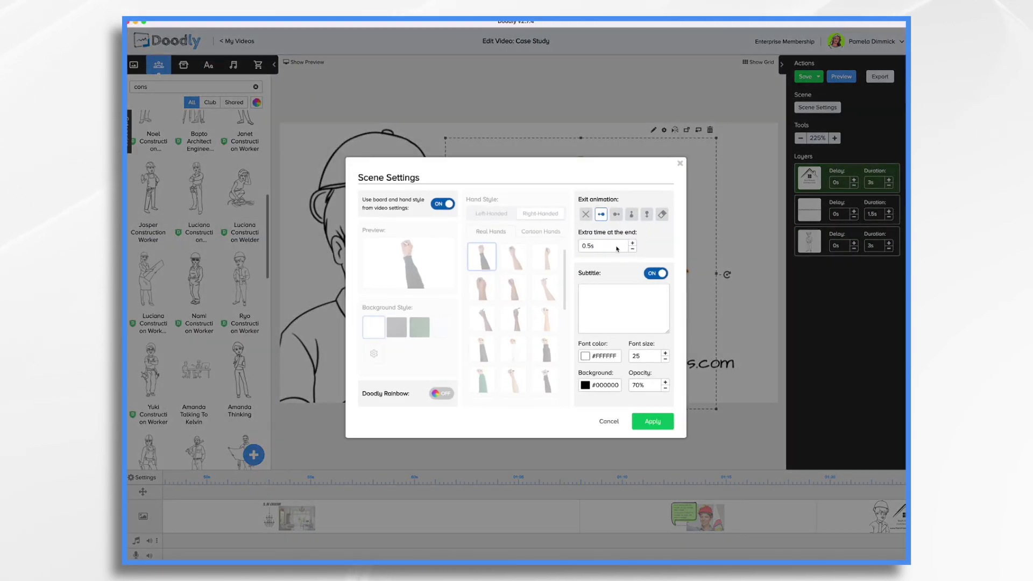
left_click(652, 422)
scroll(770, 524, "right", 5)
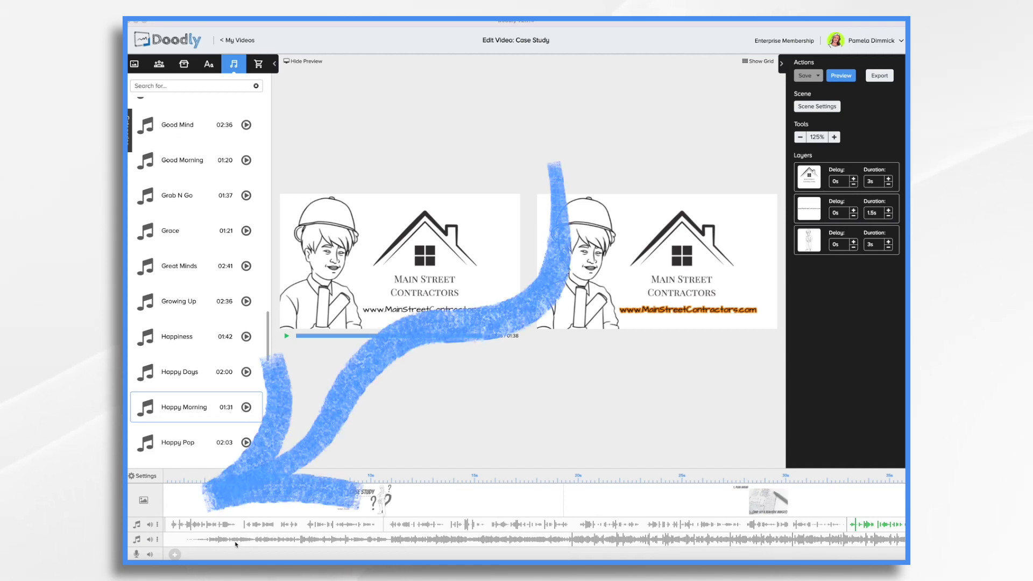
- Drag the second audio track's volume slider down so the music plays quietly
left_click(150, 540)
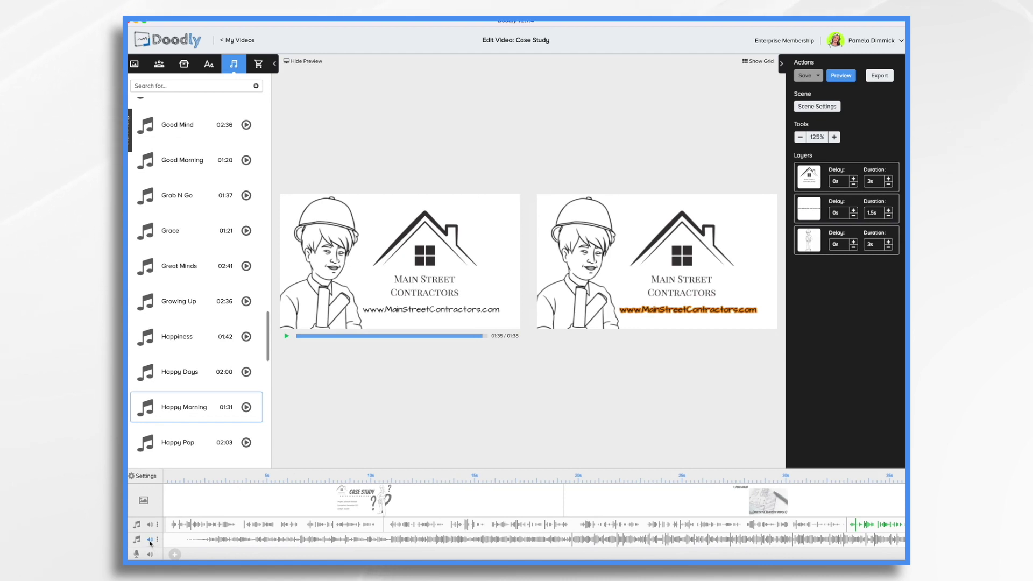
left_click(150, 540)
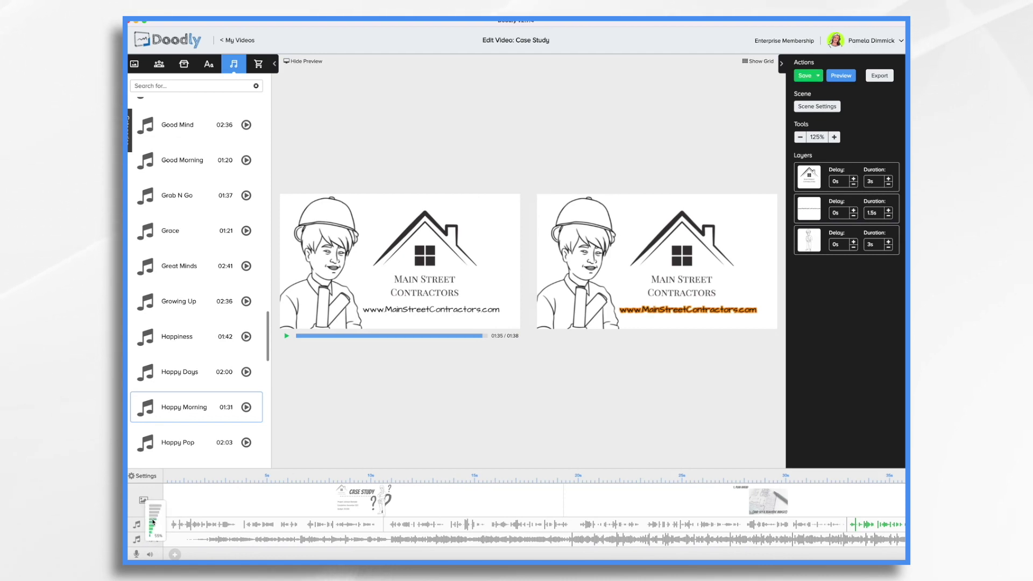
left_click_drag(154, 522, 151, 536)
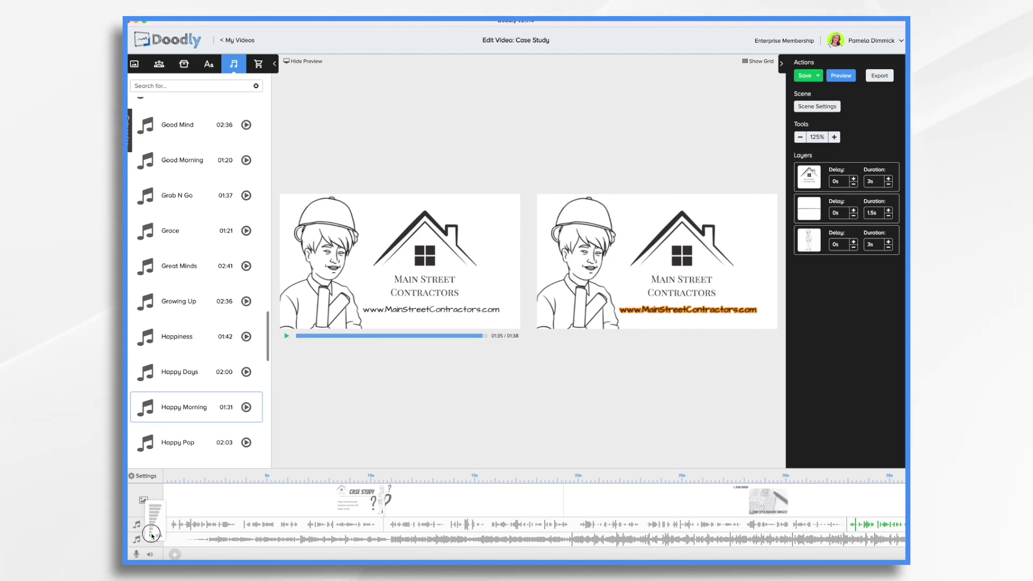